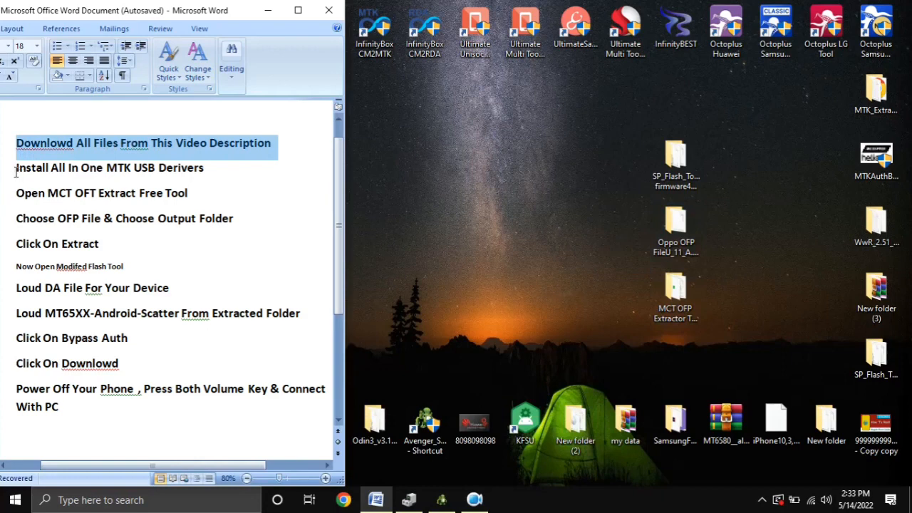
Step: Launch mct_ofp_extractor from the MCT OFP Extractor Tool folder on the desktop
left_click(12, 170)
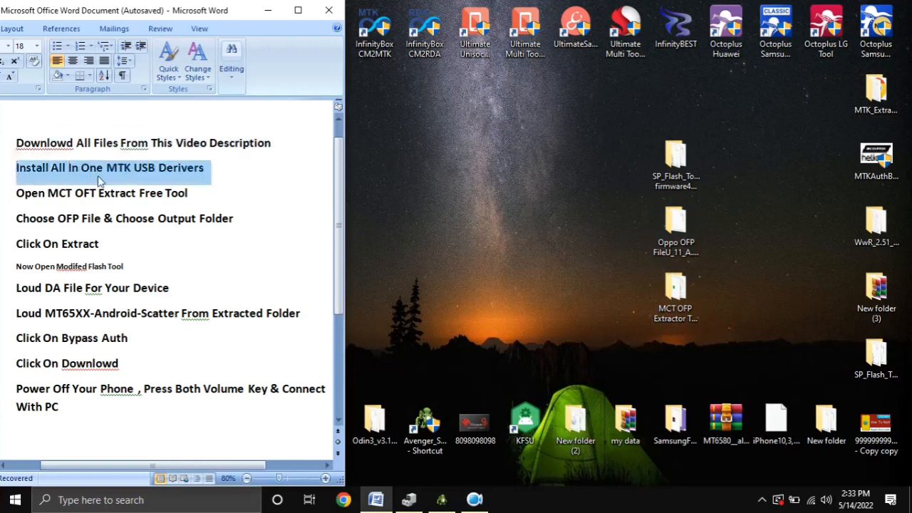
left_click(8, 198)
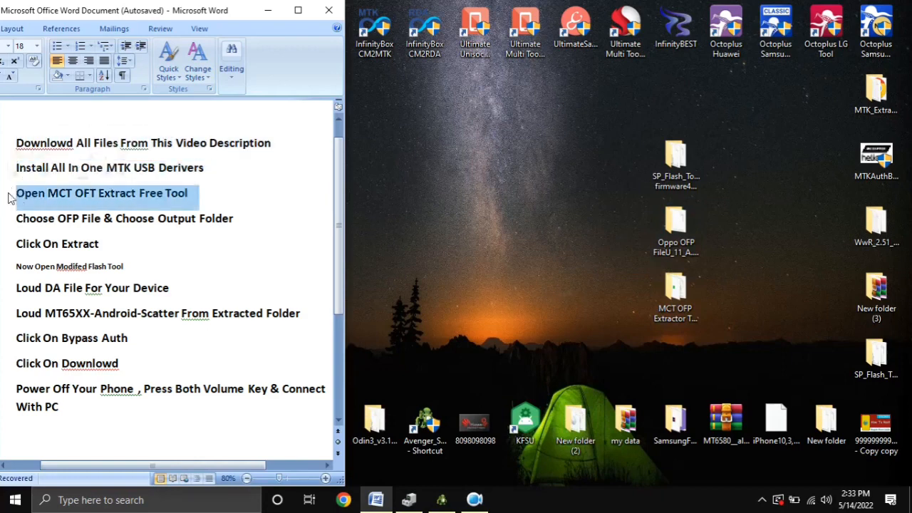
left_click(661, 225)
double_click(670, 295)
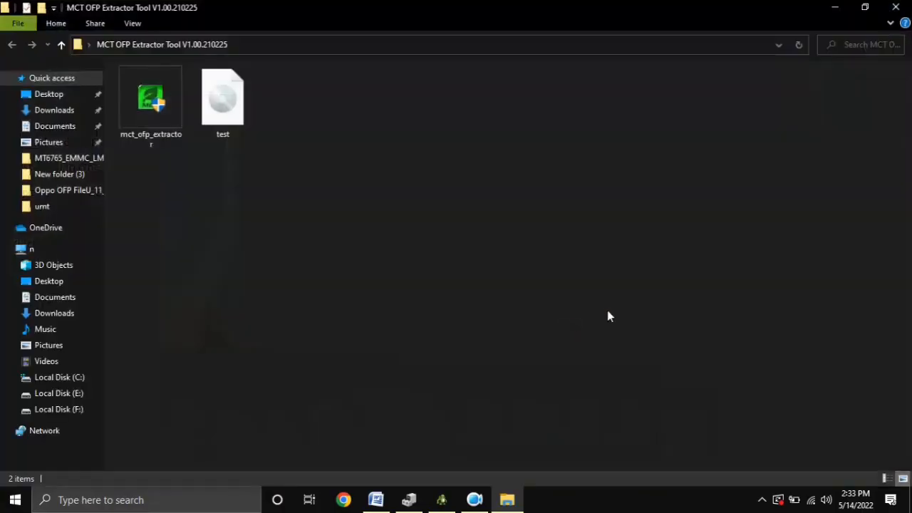
double_click(135, 130)
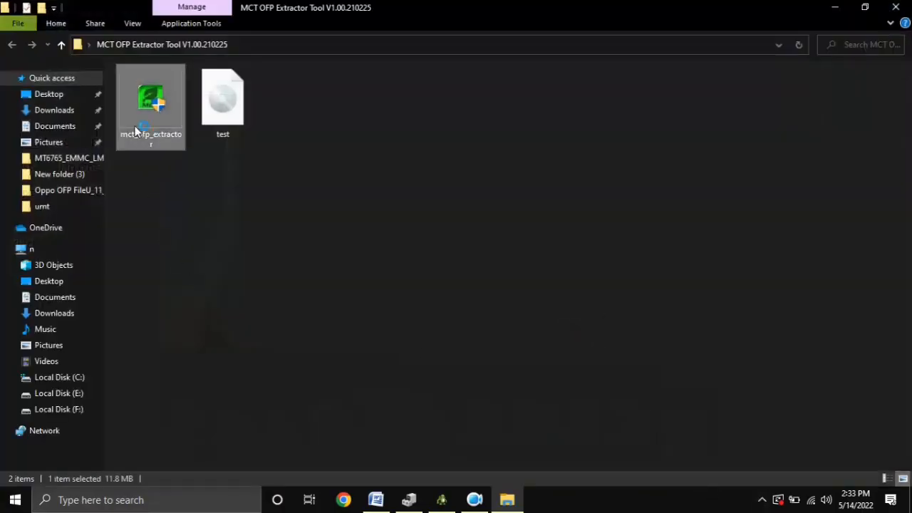
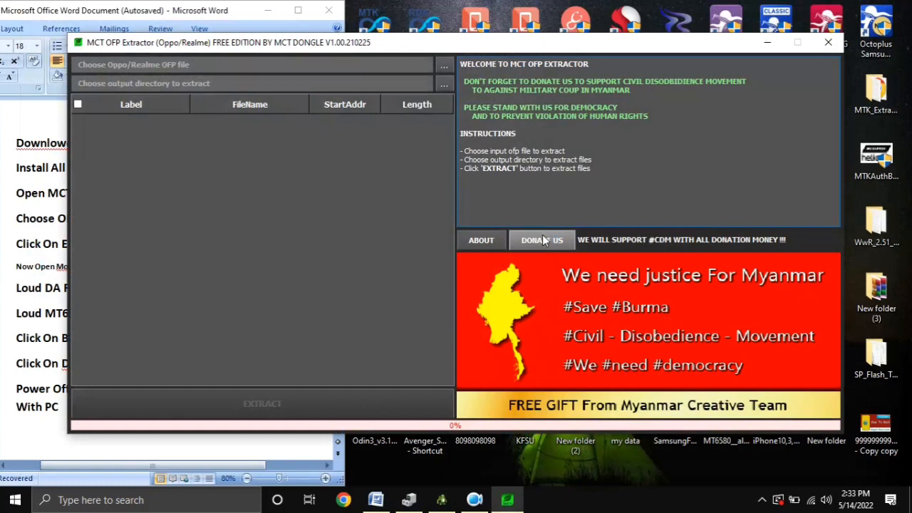
Step: Load Stock_Firmware_11_A.11_201114_15e73e4e.ofp from the desktop's Oppo OFP folder as the firmware to extract
left_click(442, 69)
left_click(177, 85)
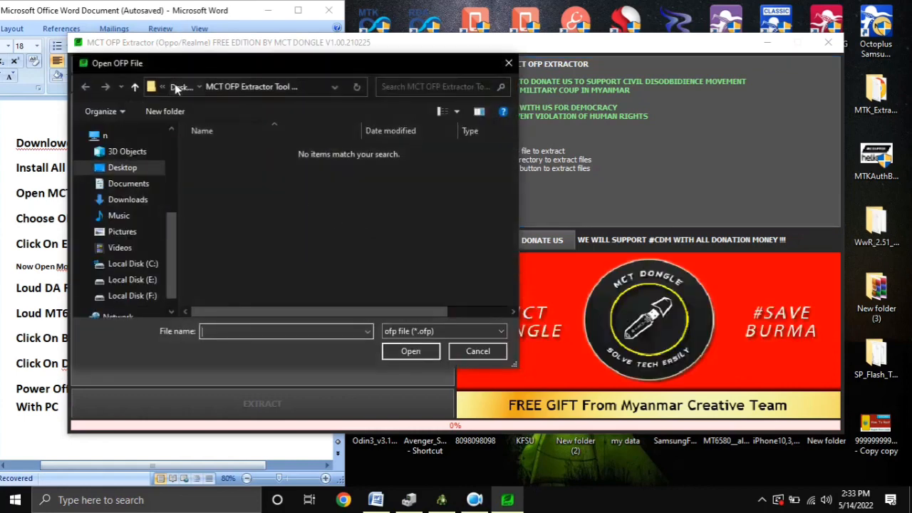
scroll(308, 277, "down", 1)
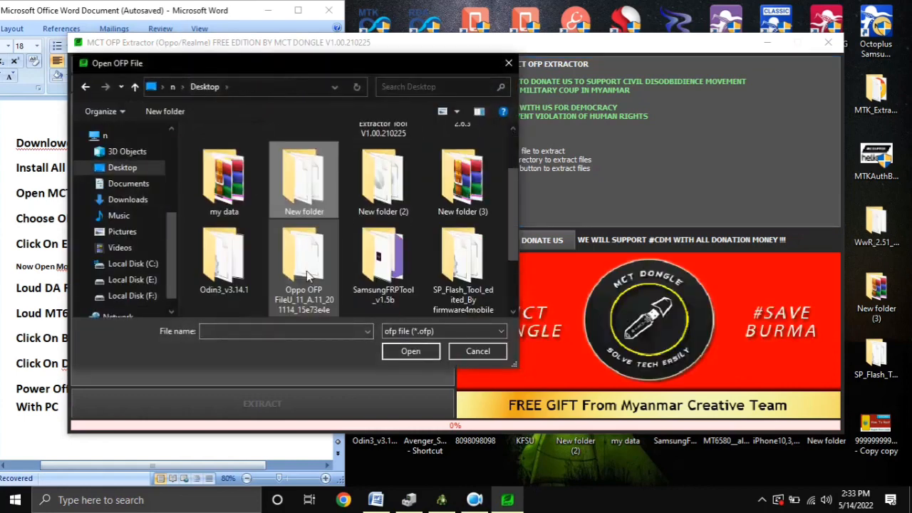
double_click(308, 276)
double_click(328, 196)
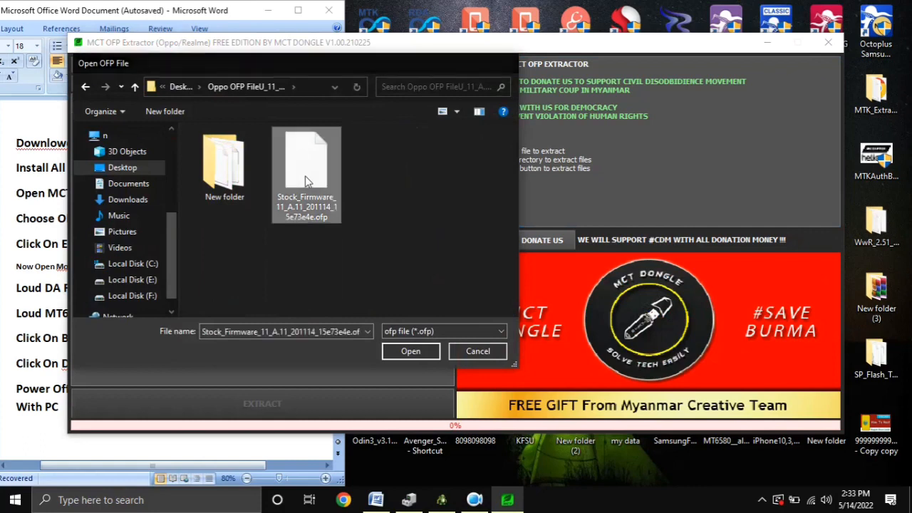
Step: Create a folder named "extract files" inside the Oppo OFP folder and set it as the output directory
left_click(445, 85)
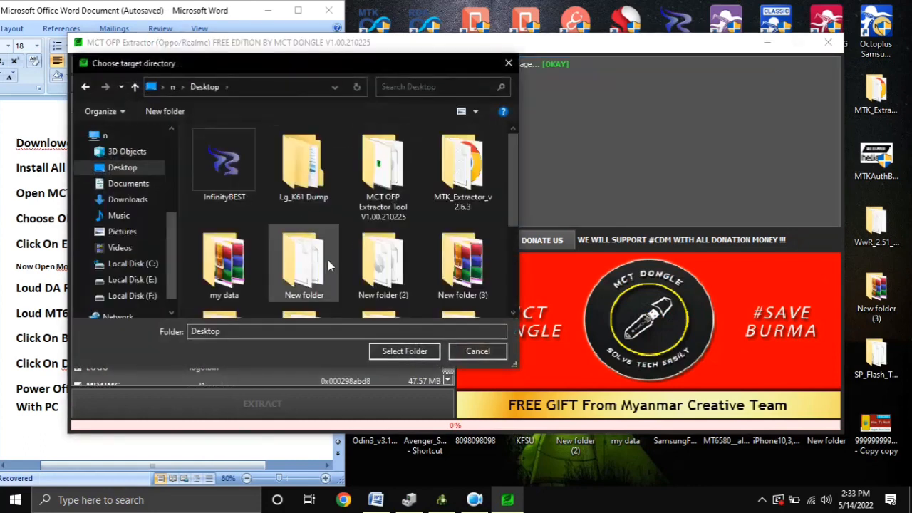
scroll(318, 270, "down", 3)
double_click(307, 171)
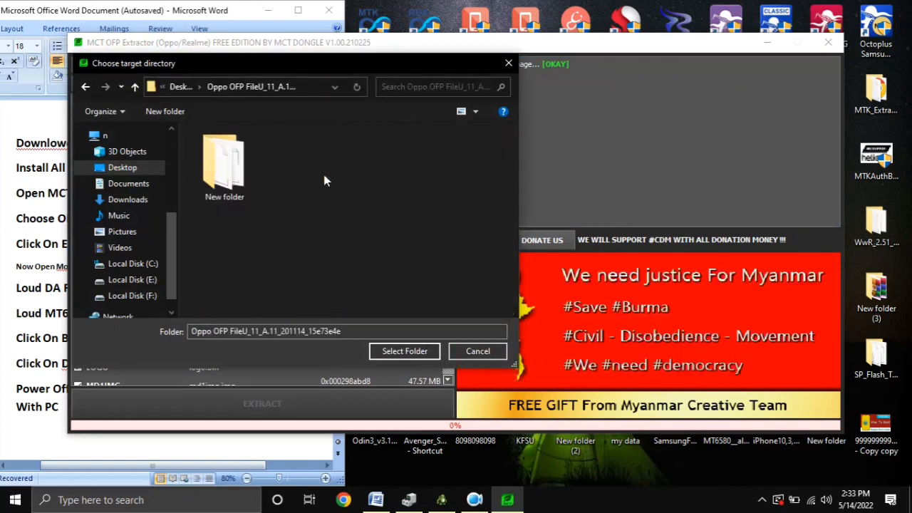
right_click(299, 249)
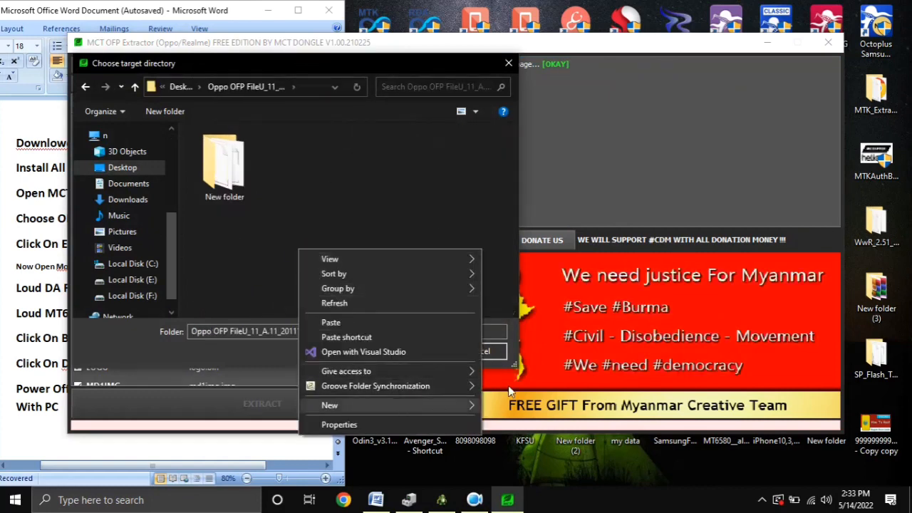
mouse_move(474, 405)
left_click(511, 241)
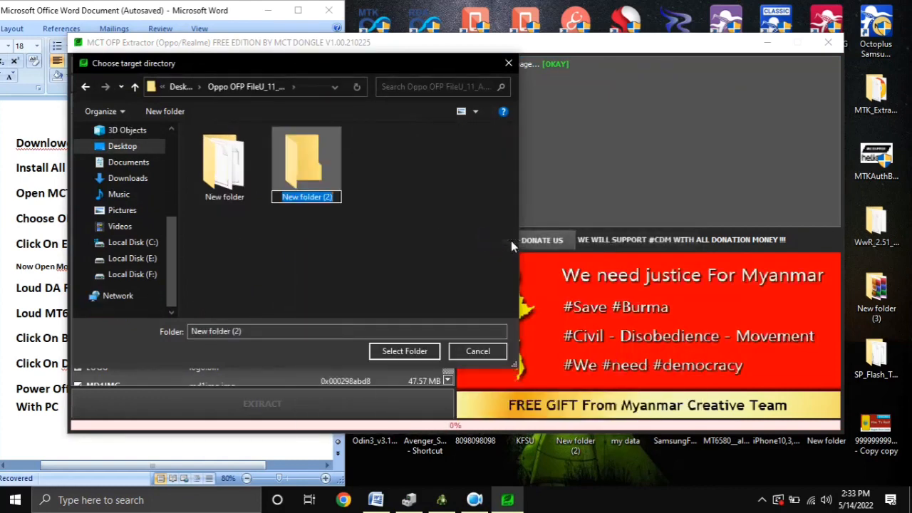
type("extract files")
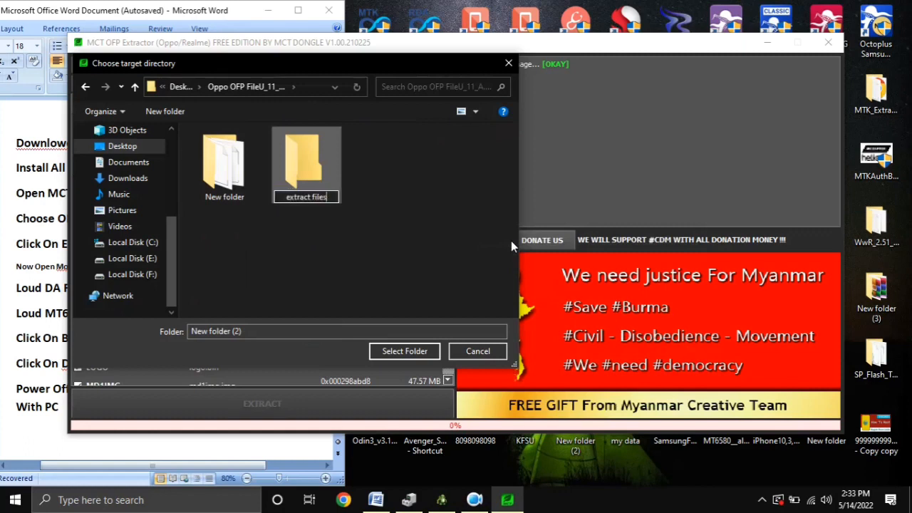
left_click(416, 351)
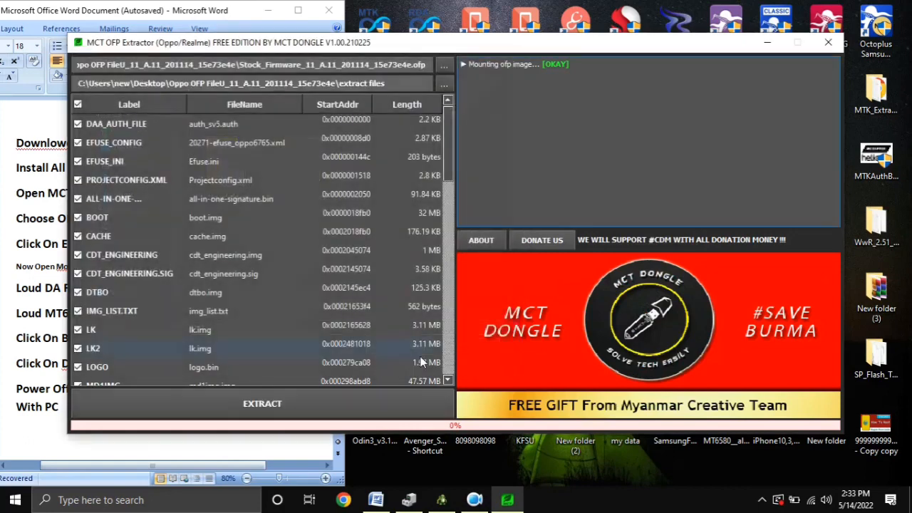
Step: Extract all listed firmware files except USERDATA and USERDATA.SIG, and close the extractor once extraction finishes
scroll(425, 311, "down", 5)
scroll(424, 311, "down", 5)
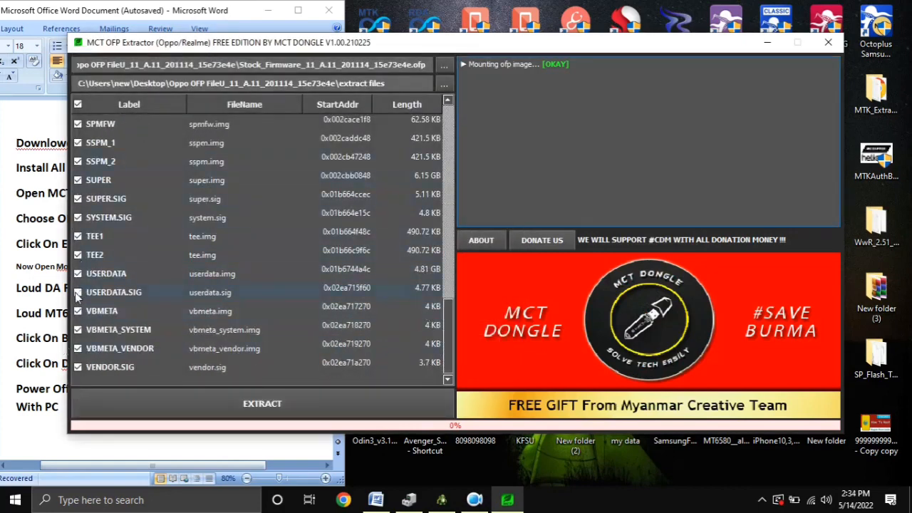
scroll(324, 321, "up", 10)
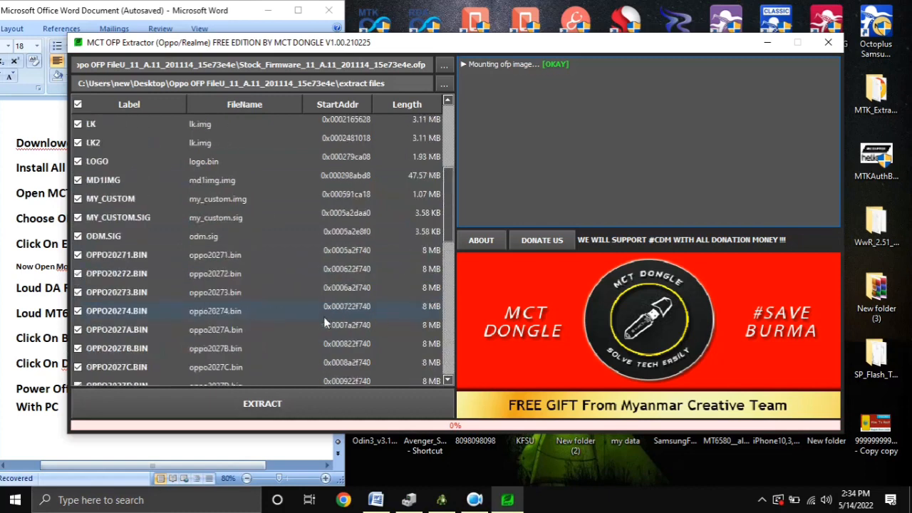
left_click(281, 403)
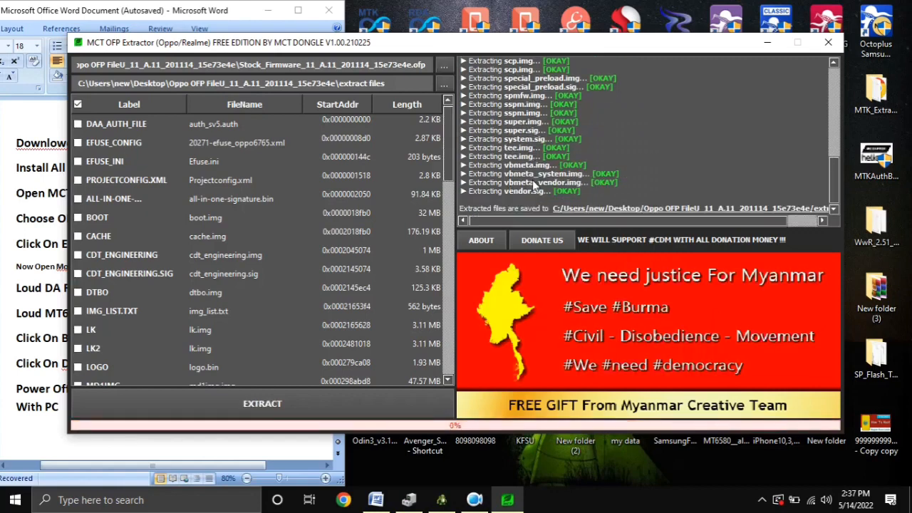
scroll(266, 235, "down", 10)
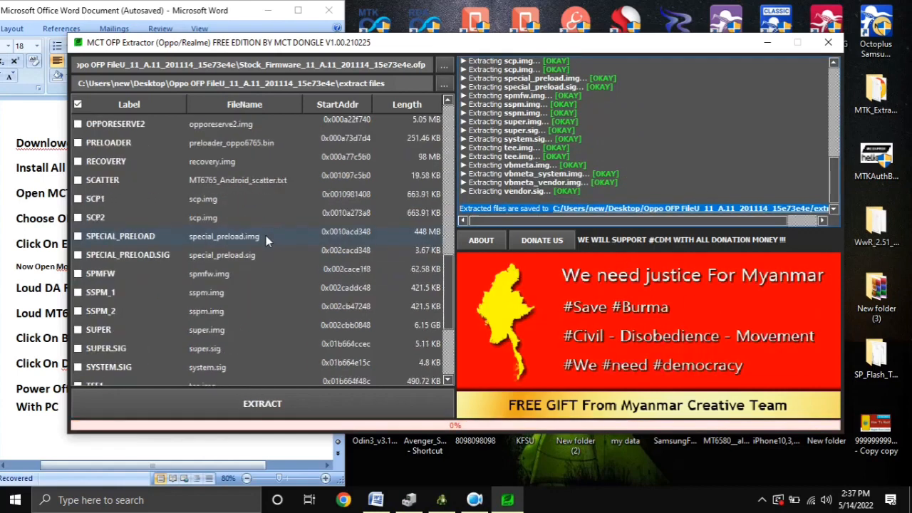
left_click(828, 42)
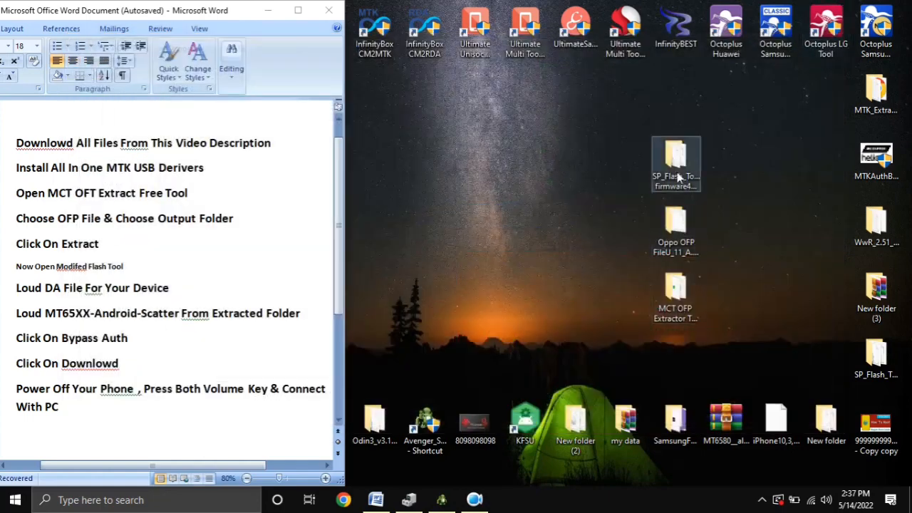
Step: Open the "extract files" folder inside the desktop's Oppo OFP folder and select all the extracted files
double_click(675, 228)
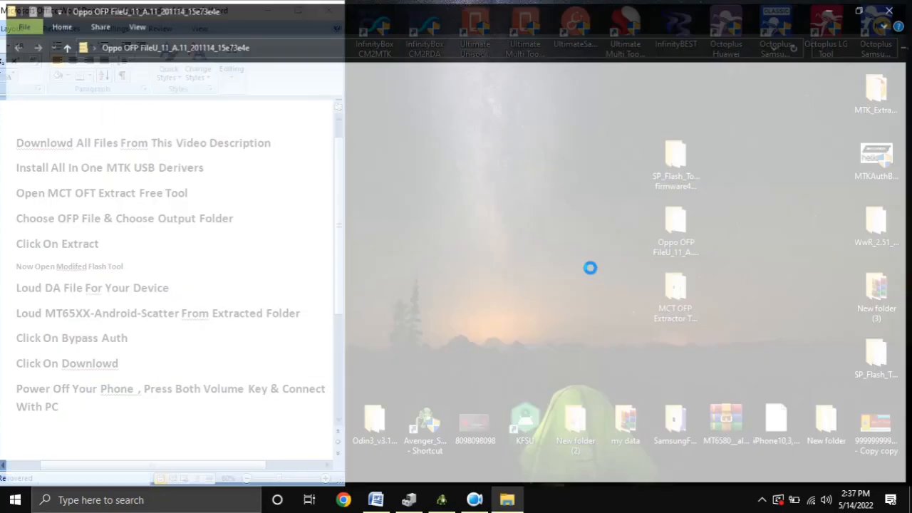
double_click(179, 90)
left_click_drag(546, 104, 291, 392)
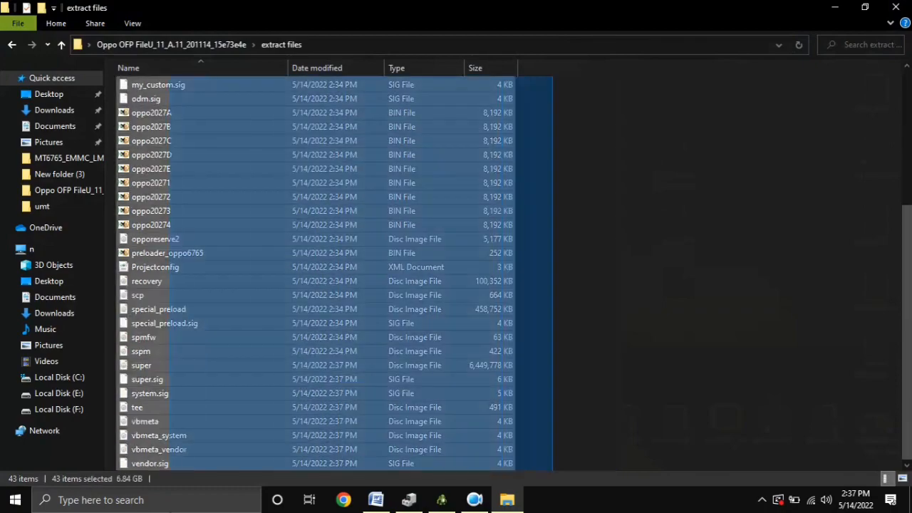
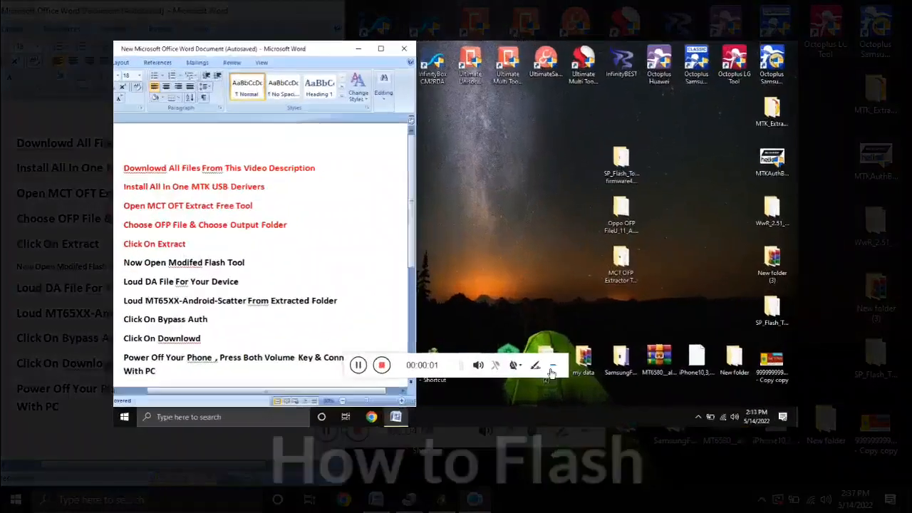
Step: Review the flashing instructions in the Word document, highlighting the lines from downloading the files through extraction
left_click(552, 369)
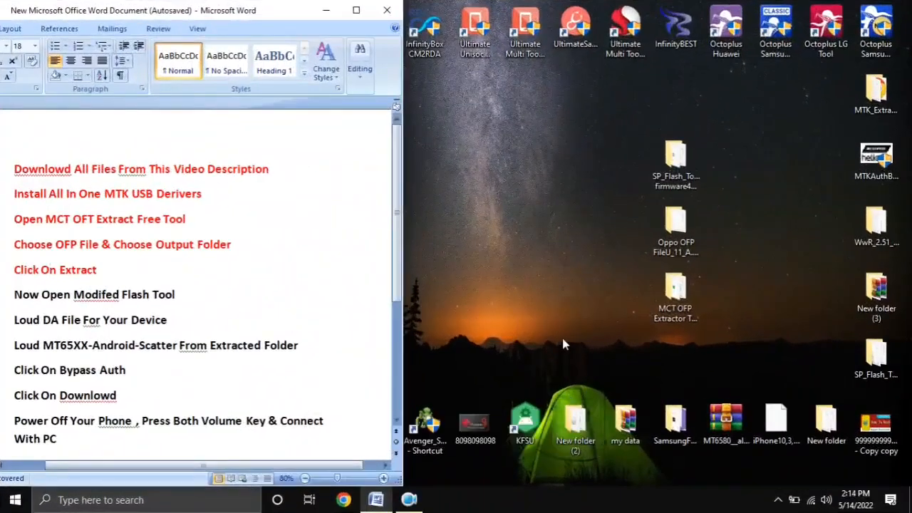
scroll(234, 316, "down", 1)
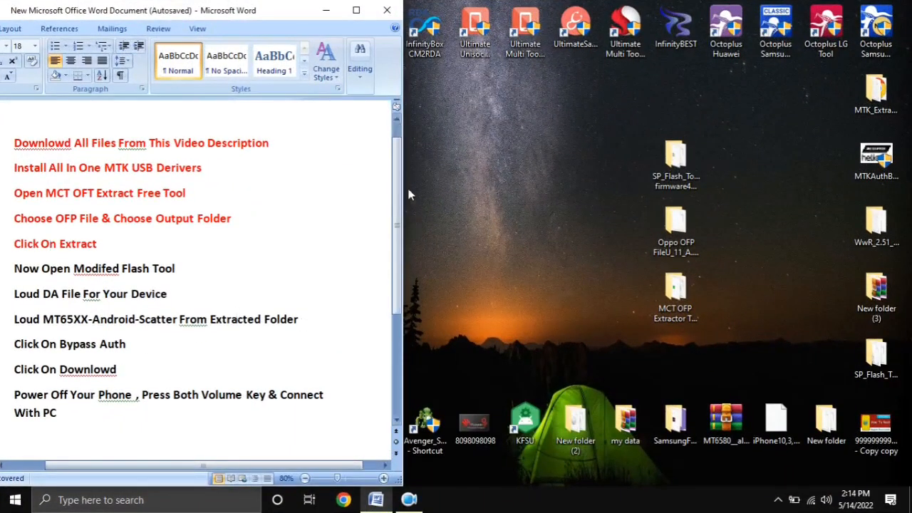
left_click_drag(400, 180, 400, 195)
left_click_drag(76, 221, 10, 174)
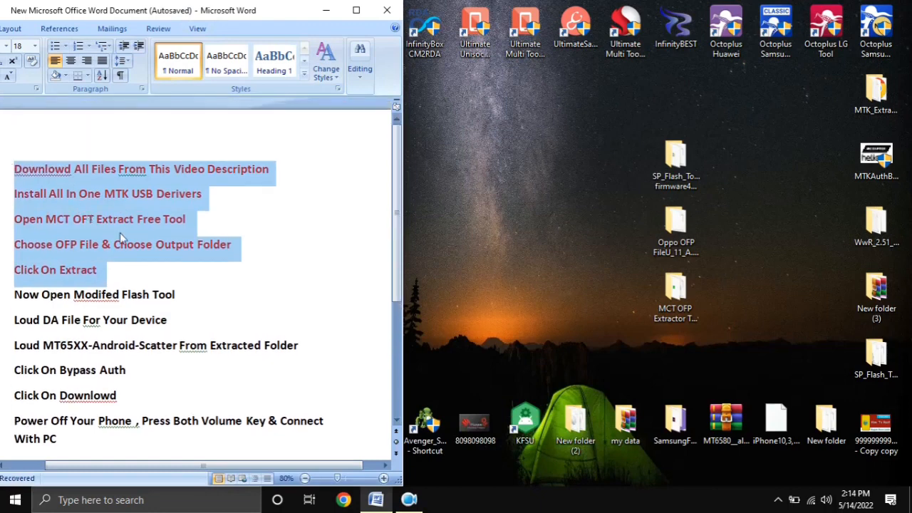
left_click_drag(392, 257, 393, 288)
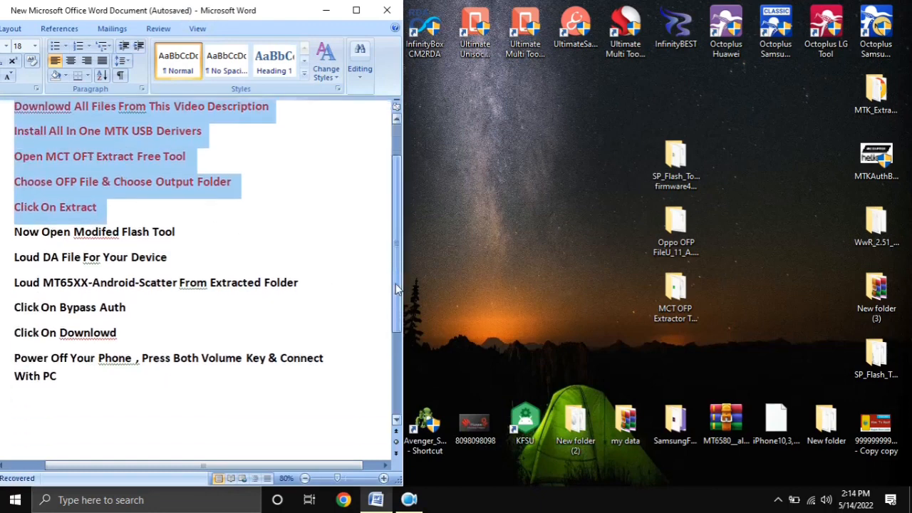
left_click(143, 325)
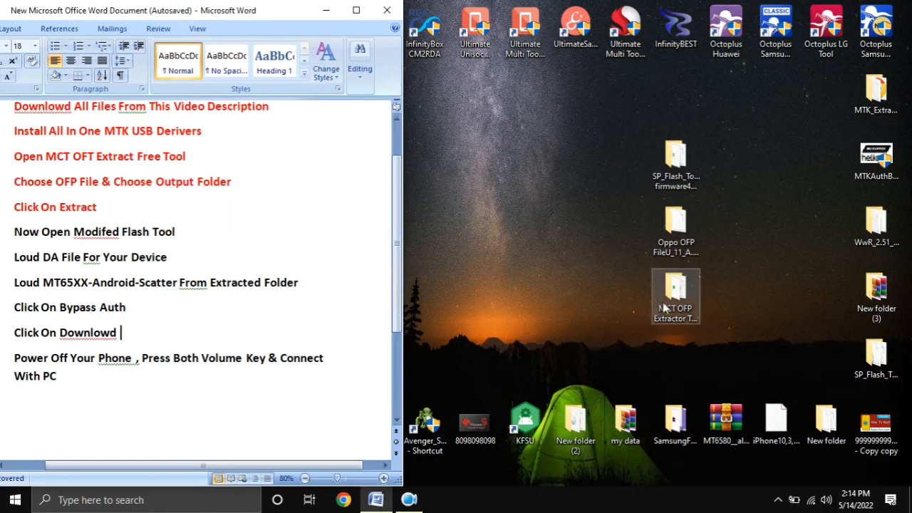
Step: Inspect the extracted files in the Oppo OFP folder's Extract Rom subfolder, including the super image, and return to the parent folder
left_click(670, 236)
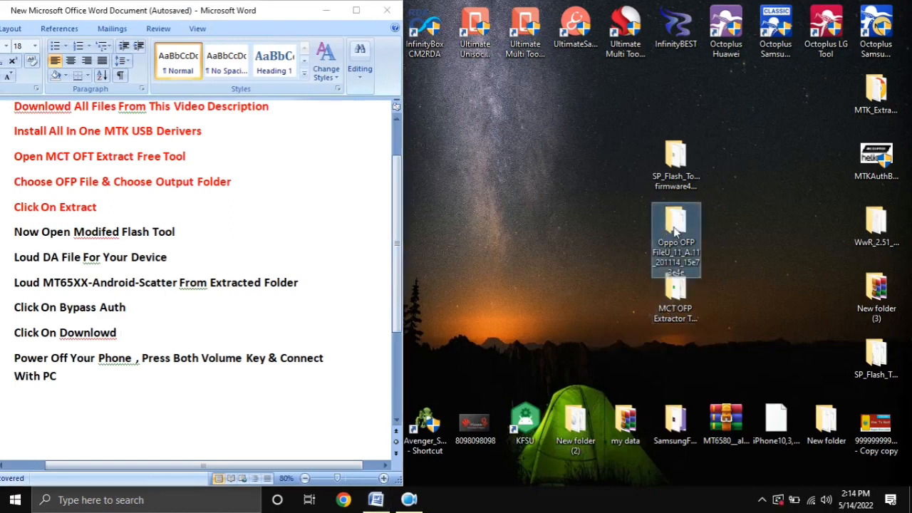
double_click(673, 229)
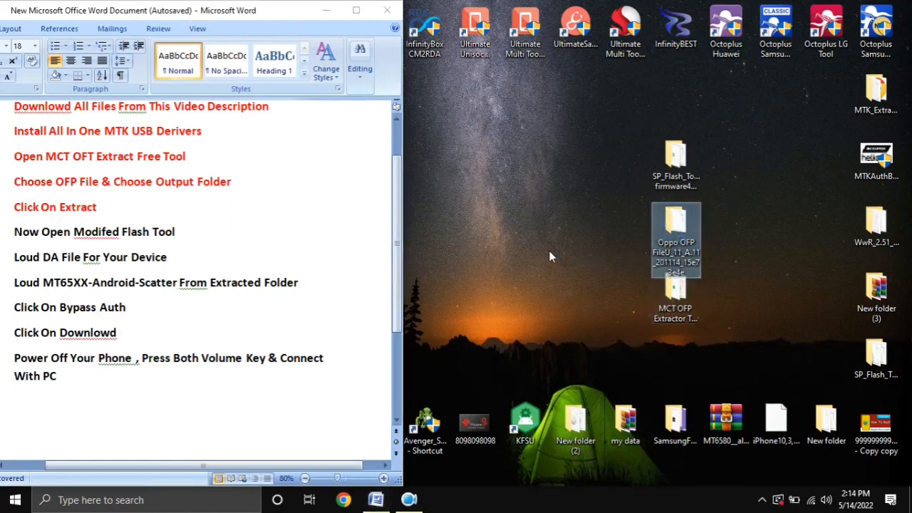
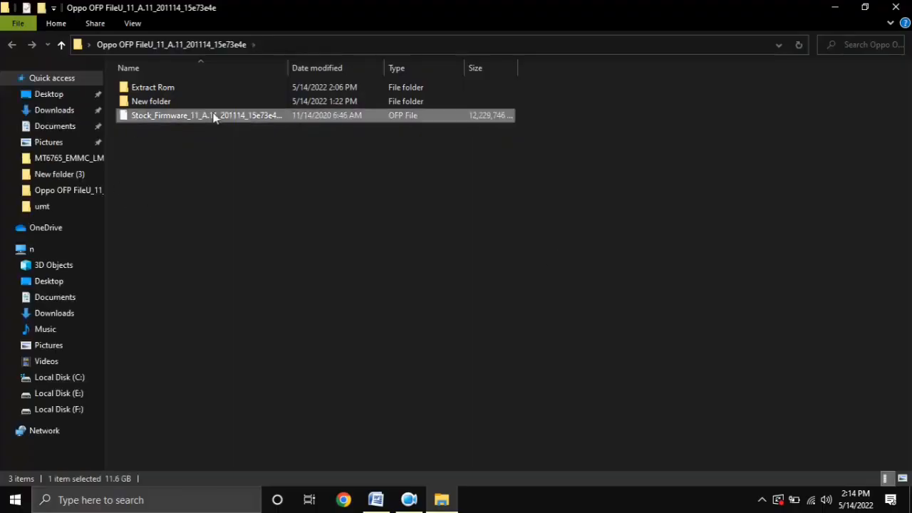
double_click(151, 88)
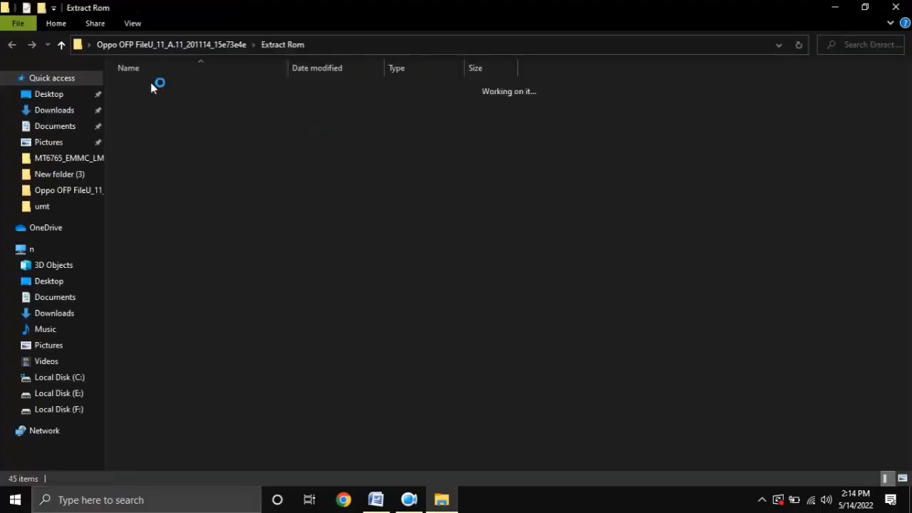
left_click_drag(565, 78, 481, 485)
scroll(325, 400, "up", 5)
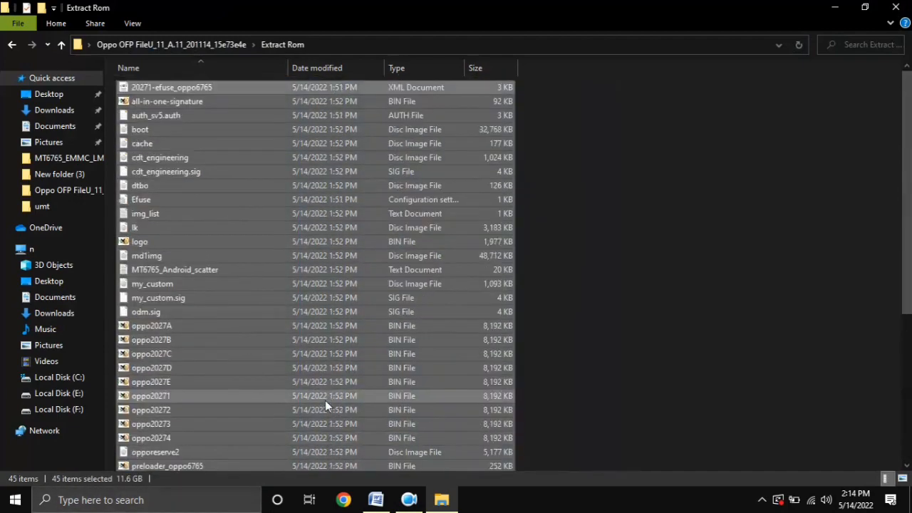
scroll(325, 400, "down", 4)
scroll(336, 402, "down", 1)
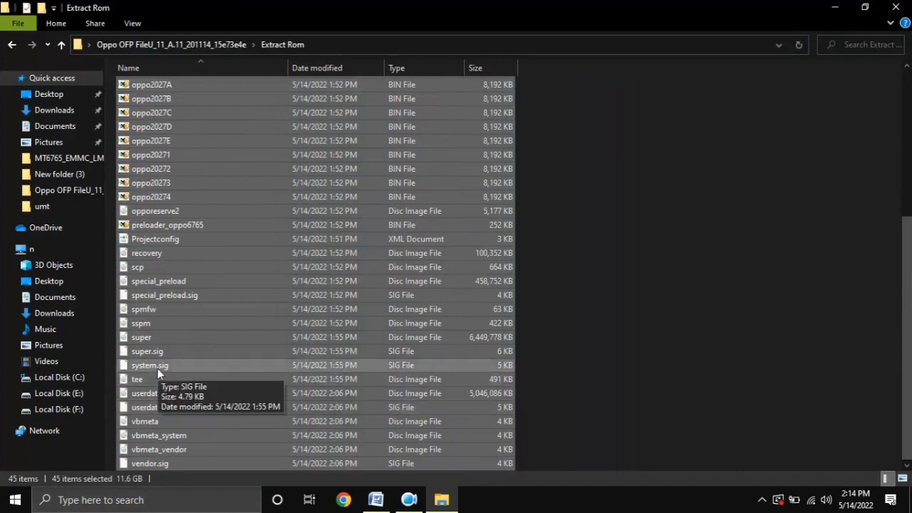
left_click(164, 339)
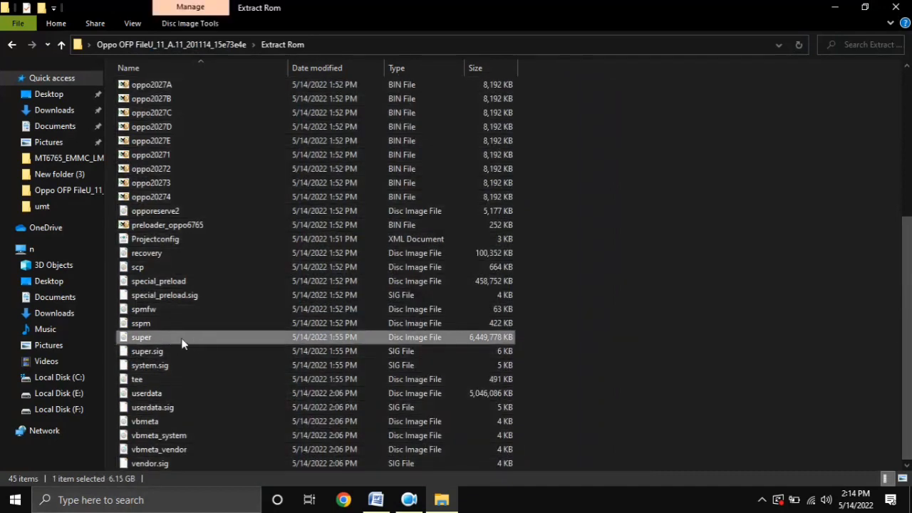
left_click(11, 46)
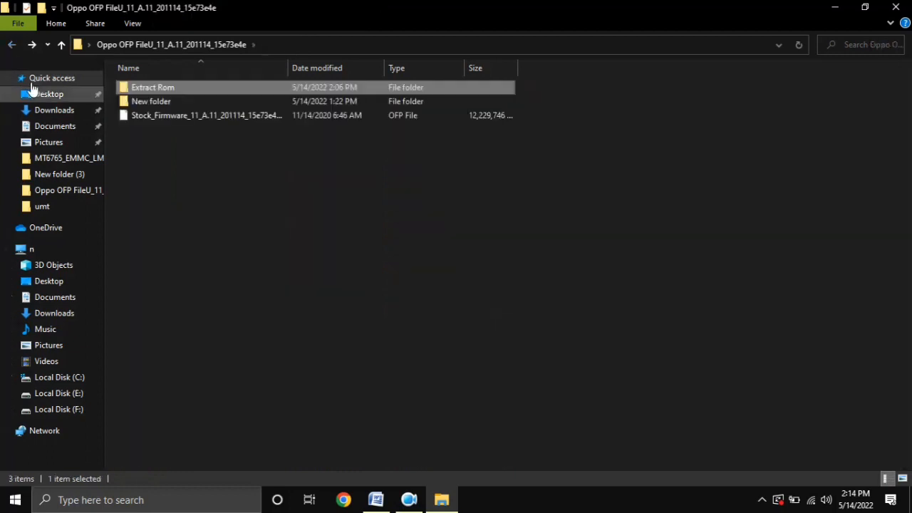
Step: Delete the stock firmware OFP file from the Oppo OFP folder and close the folder window
left_click(166, 123)
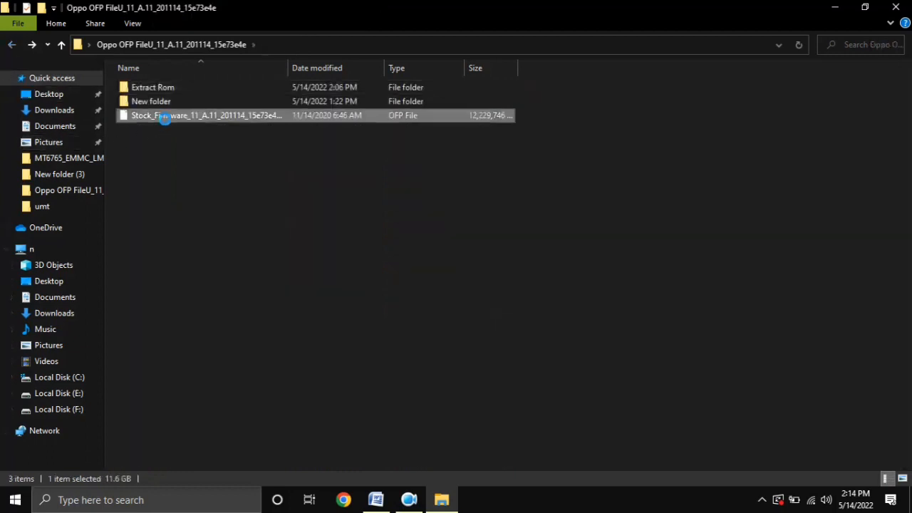
right_click(165, 119)
left_click(222, 383)
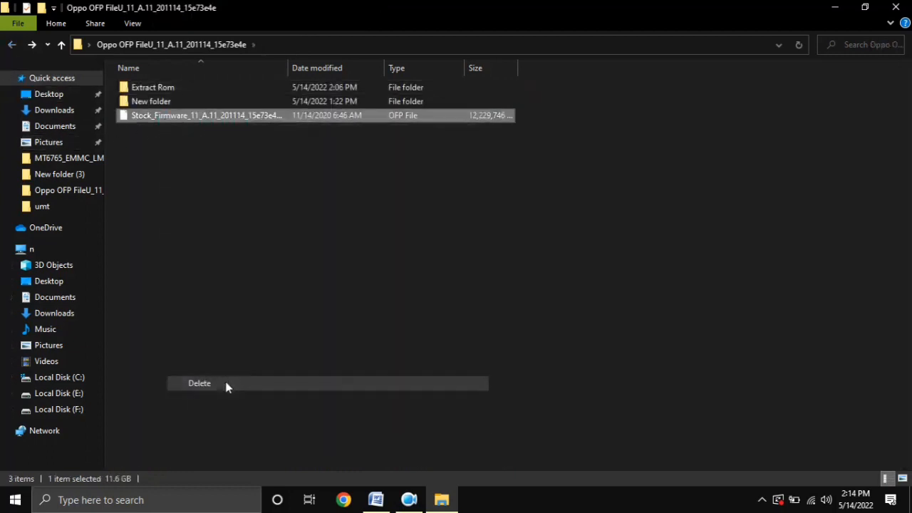
left_click(896, 7)
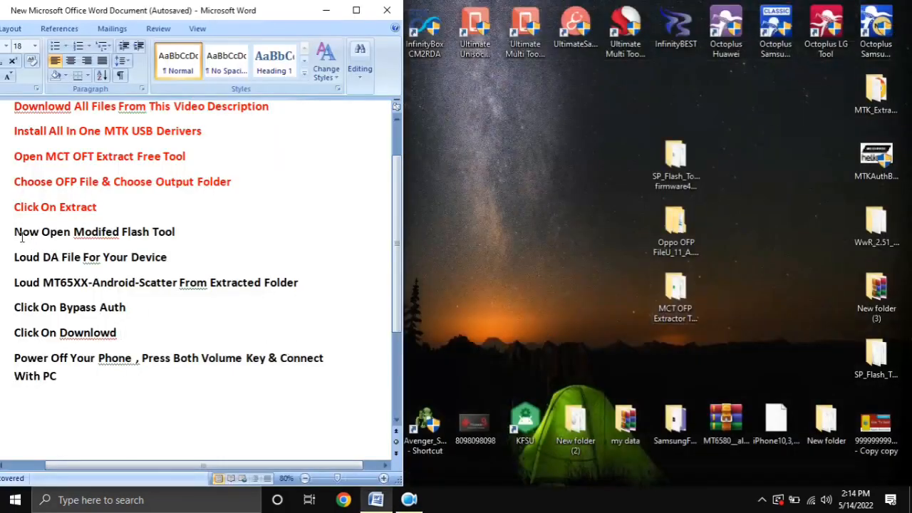
Step: Launch flash_tool from the desktop's SP_Flash_Tool_edited_By firmware4mobile folder, close the folder window, and dismiss the startup message
left_click_drag(18, 228, 175, 234)
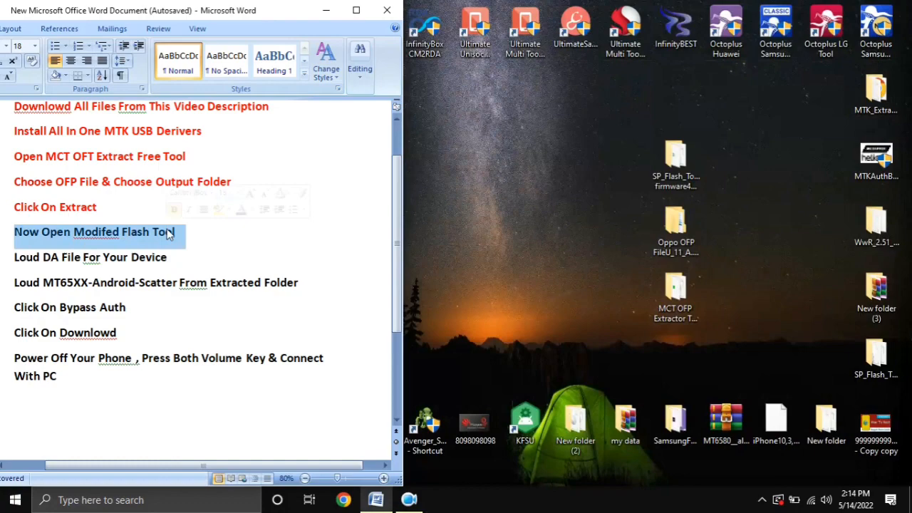
left_click(546, 284)
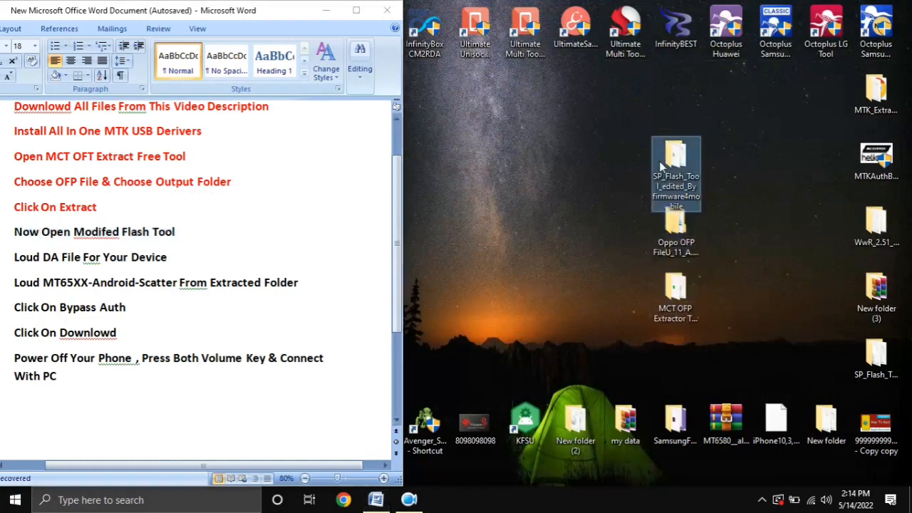
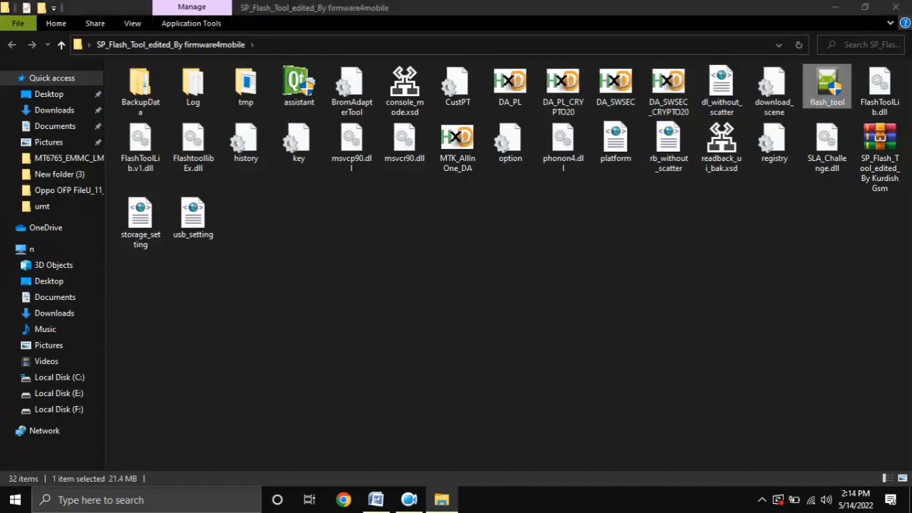
left_click(887, 7)
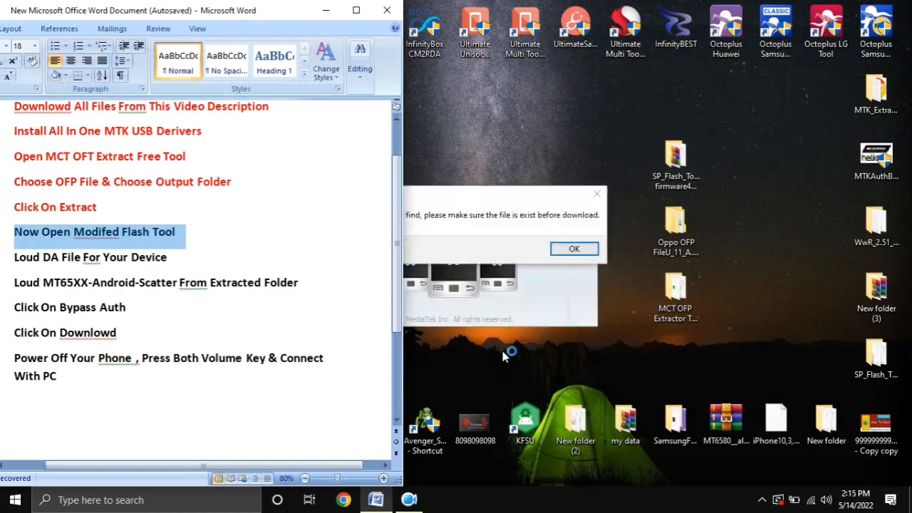
left_click(574, 251)
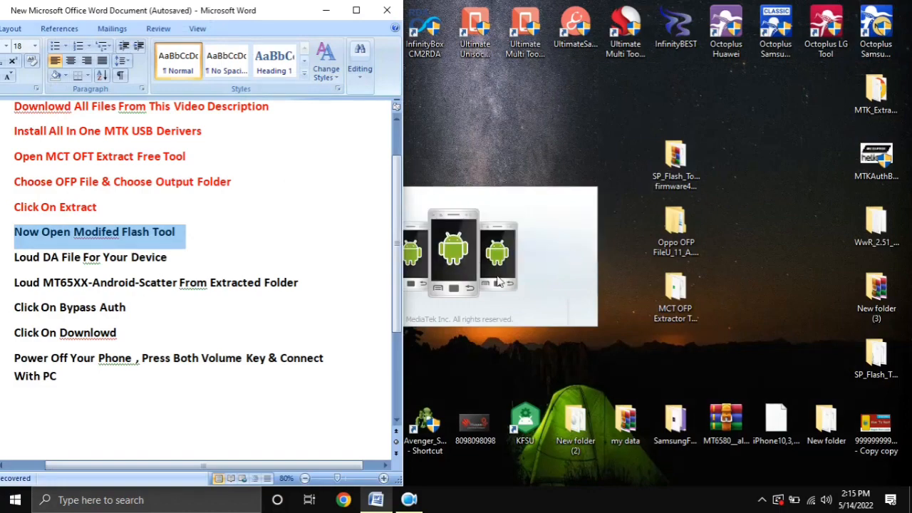
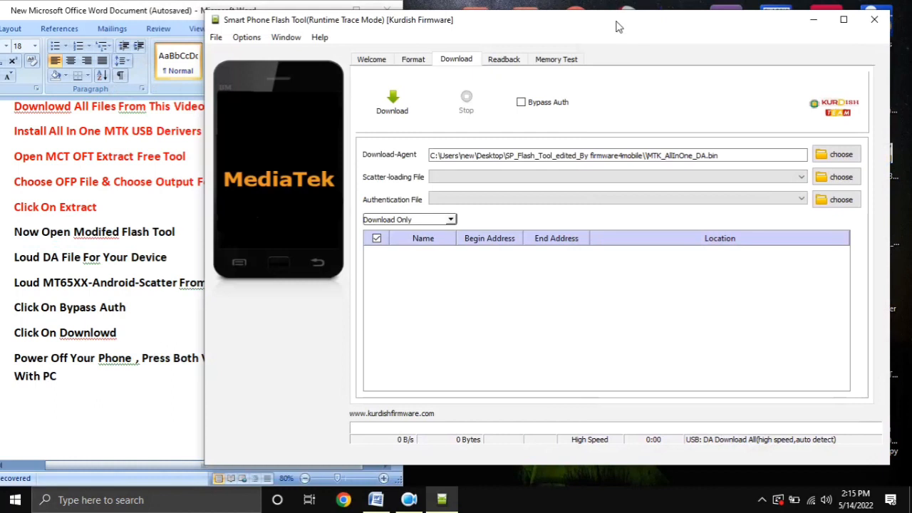
Step: Reduce the "Now Open Modifed Flash Tool" line in the Word instructions to font size 12
left_click(10, 237)
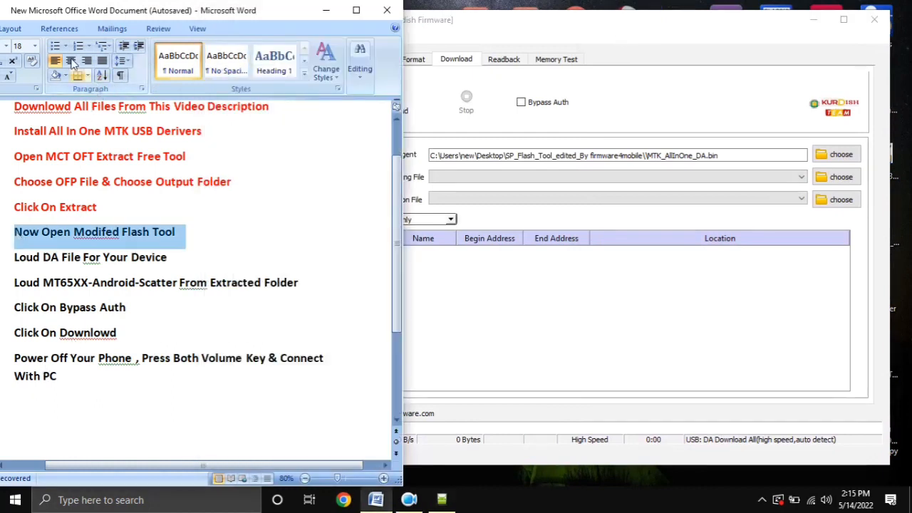
mouse_move(44, 16)
left_mouse_down()
mouse_move(70, 16)
mouse_move(58, 21)
left_mouse_up()
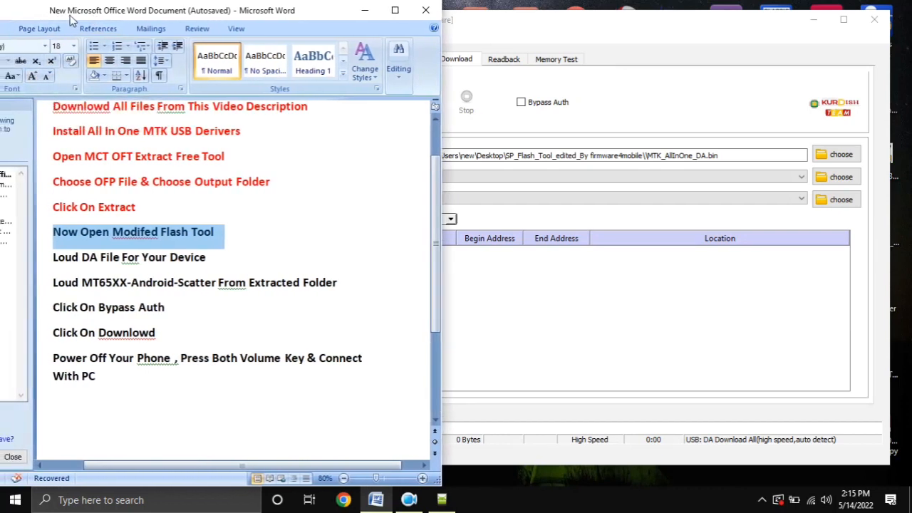
left_click(47, 76)
left_click(47, 76)
left_click(47, 76)
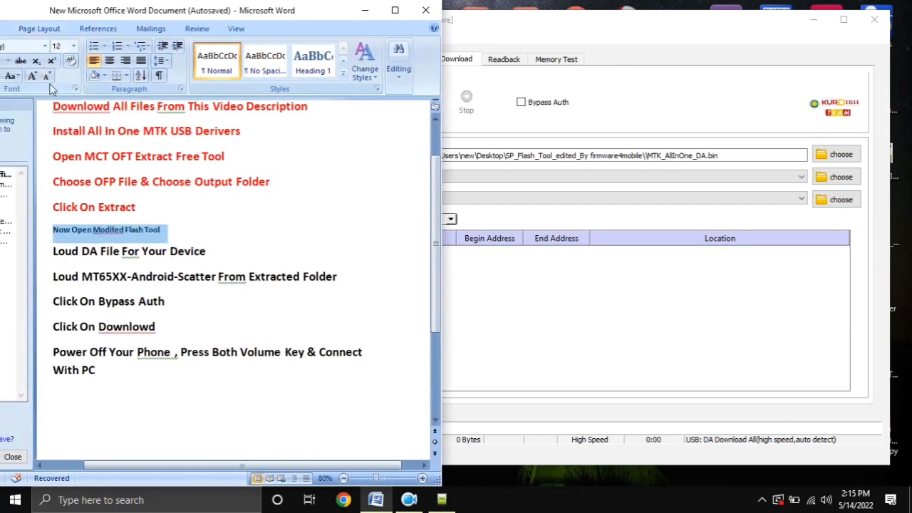
left_click(497, 42)
Step: Highlight the DA file instruction in Word, and load MTK_AllInOne_DA as the flash tool's Download-Agent
left_click(40, 265)
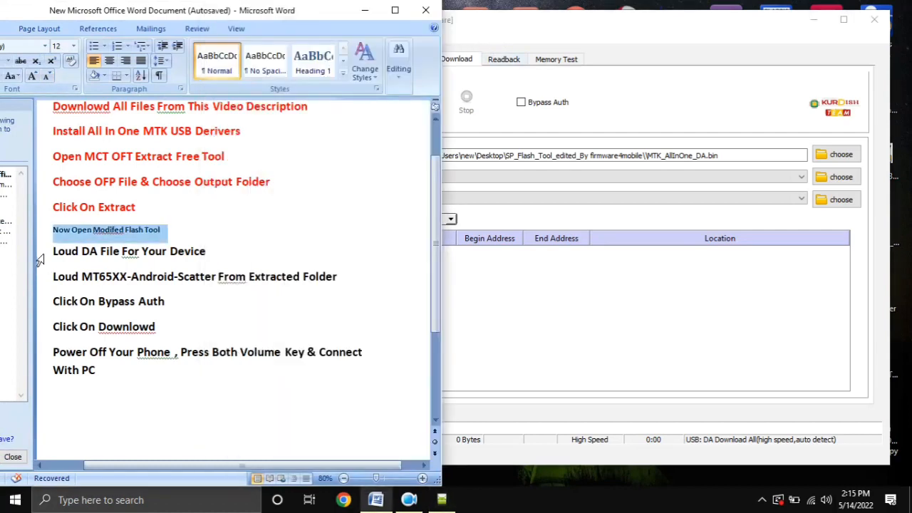
left_click(50, 263)
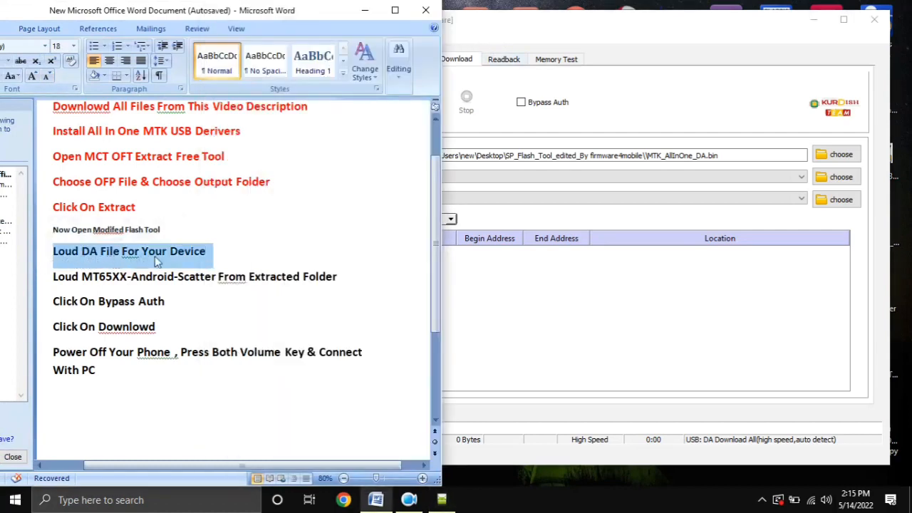
left_click(767, 87)
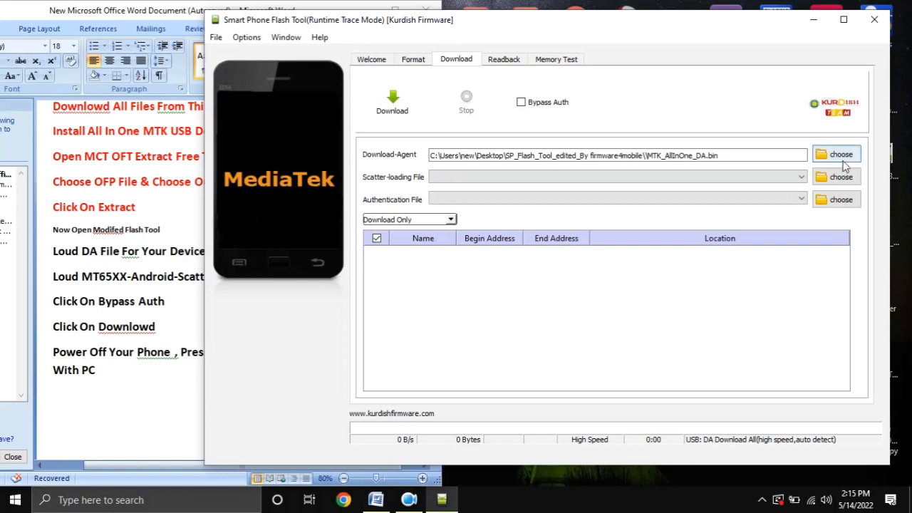
left_click(844, 161)
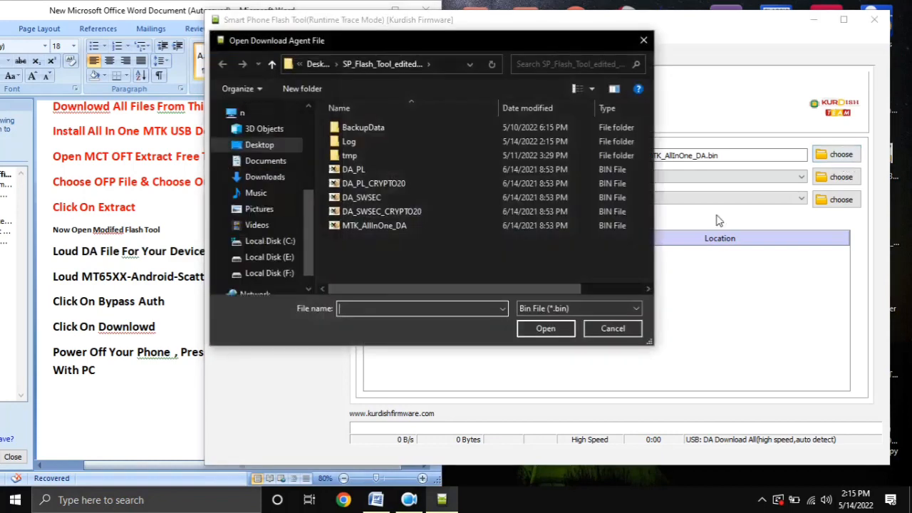
left_click(361, 228)
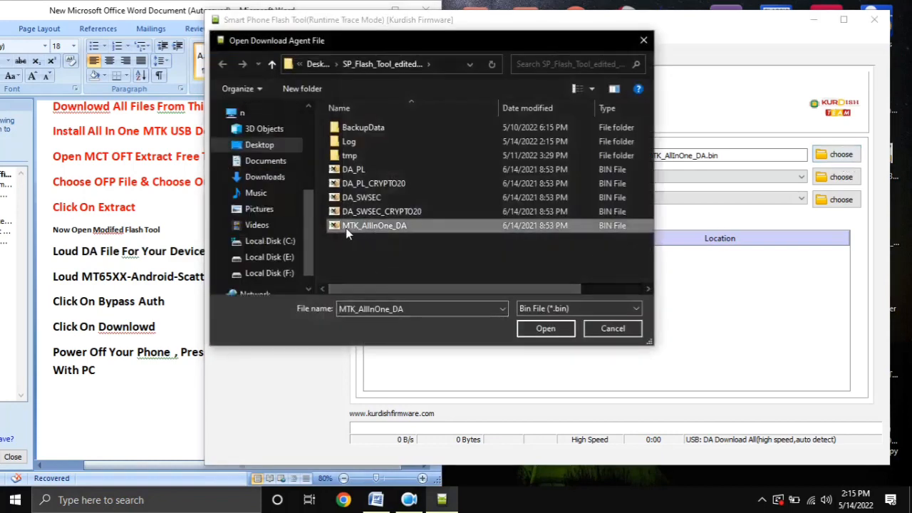
double_click(399, 229)
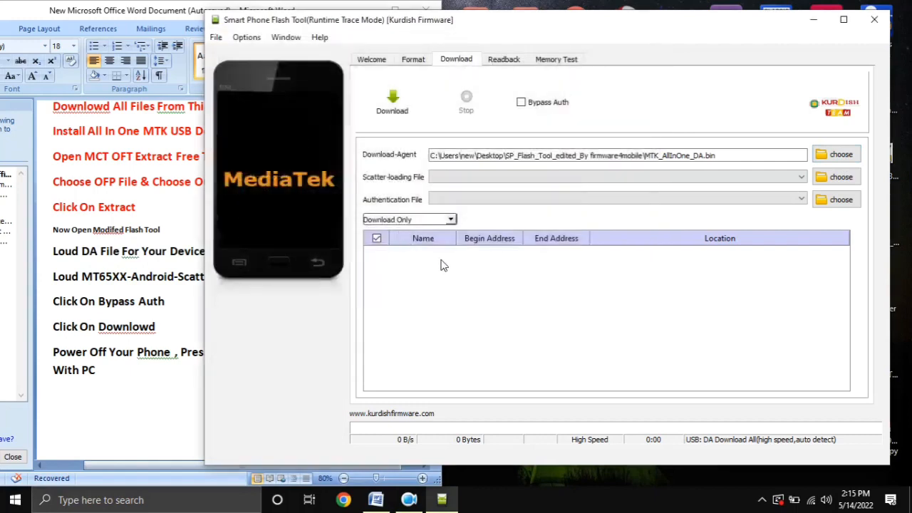
Step: Color the "Loud MT65XX-Android-Scatter From Extracted Folder" line red in the Word instructions
left_click(51, 280)
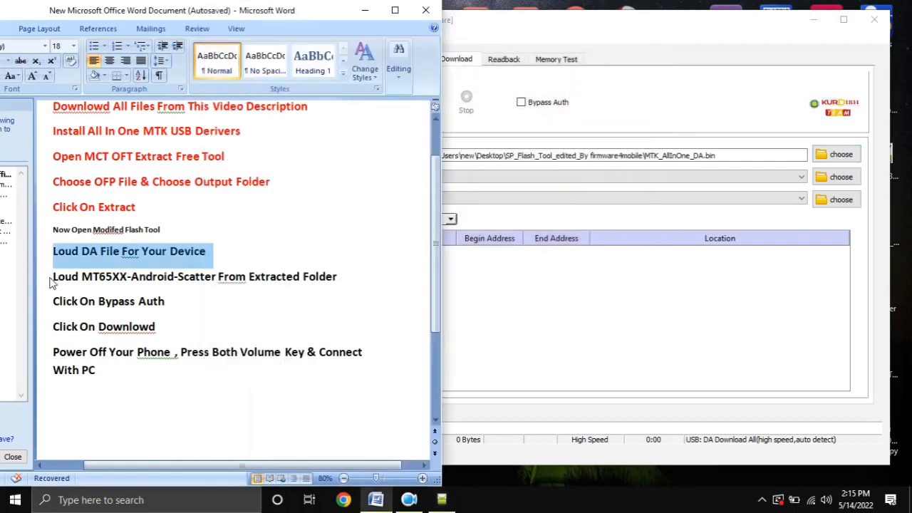
triple_click(52, 280)
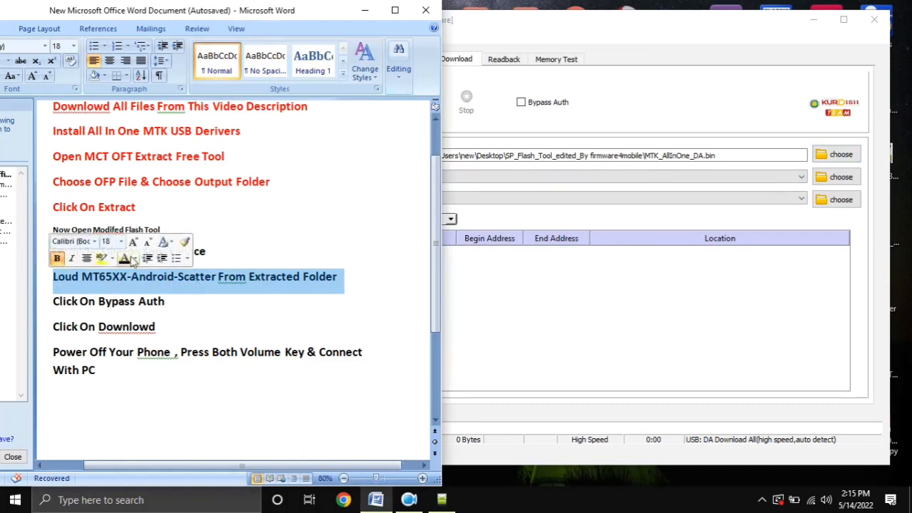
left_click(132, 261)
left_click(134, 375)
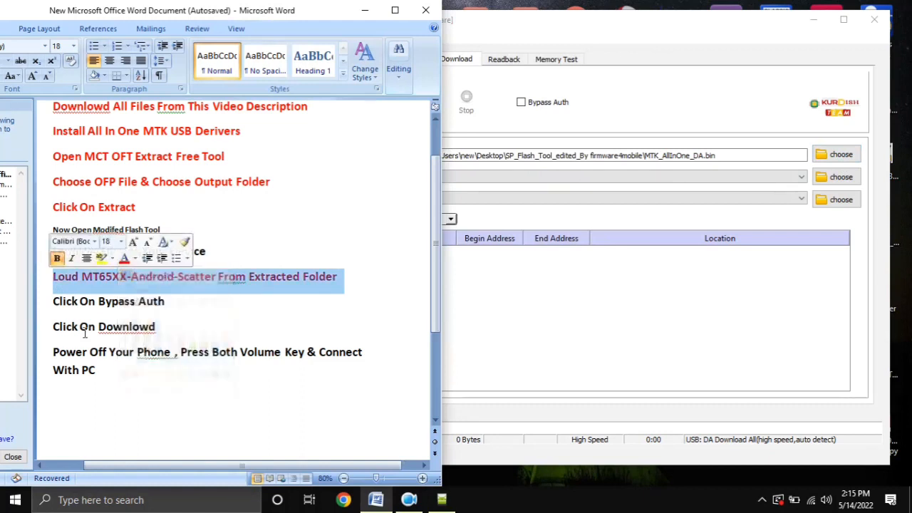
left_click_drag(52, 278, 326, 284)
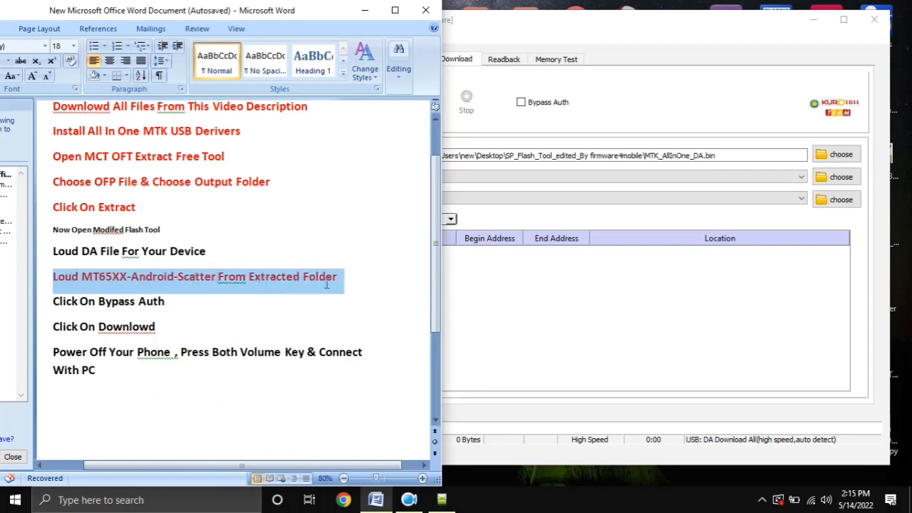
left_click(367, 280)
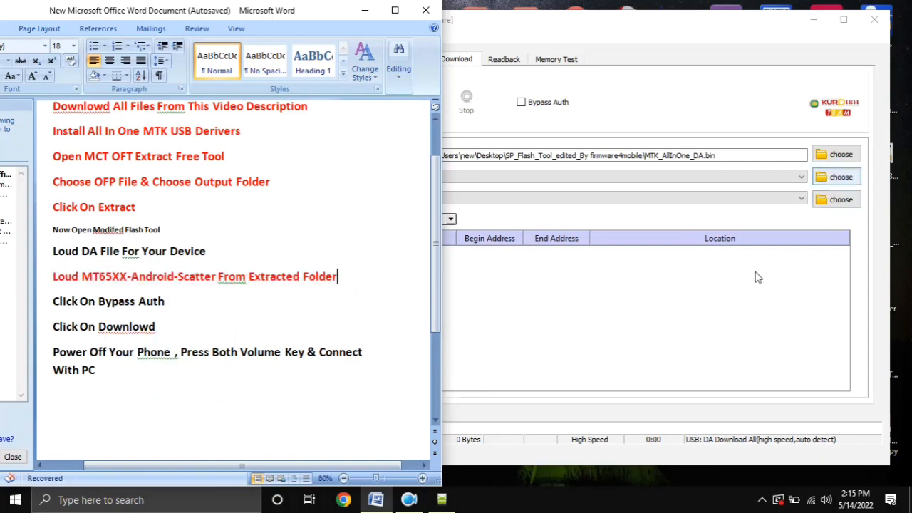
Step: Load MT6765_Android_scatter from the Oppo OFP folder's Extract Rom subfolder as the flash tool's scatter-loading file
left_click(833, 201)
left_click(838, 177)
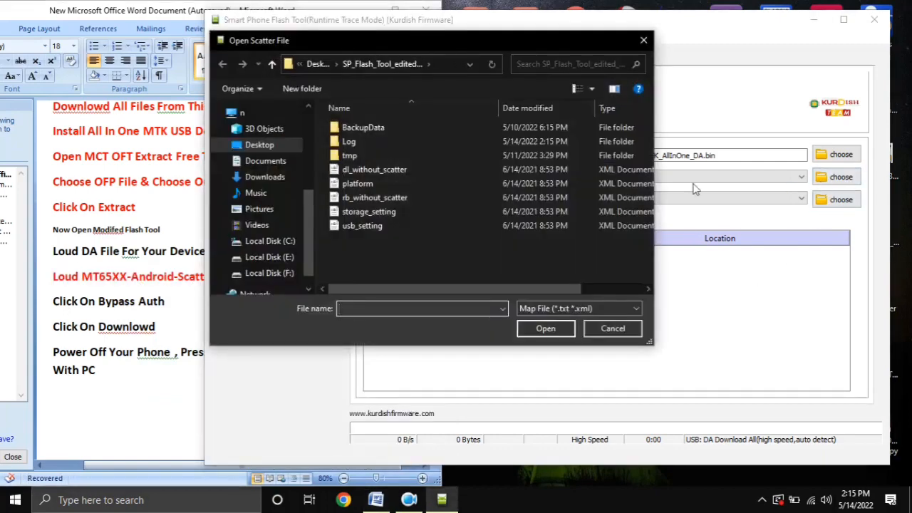
left_click(261, 151)
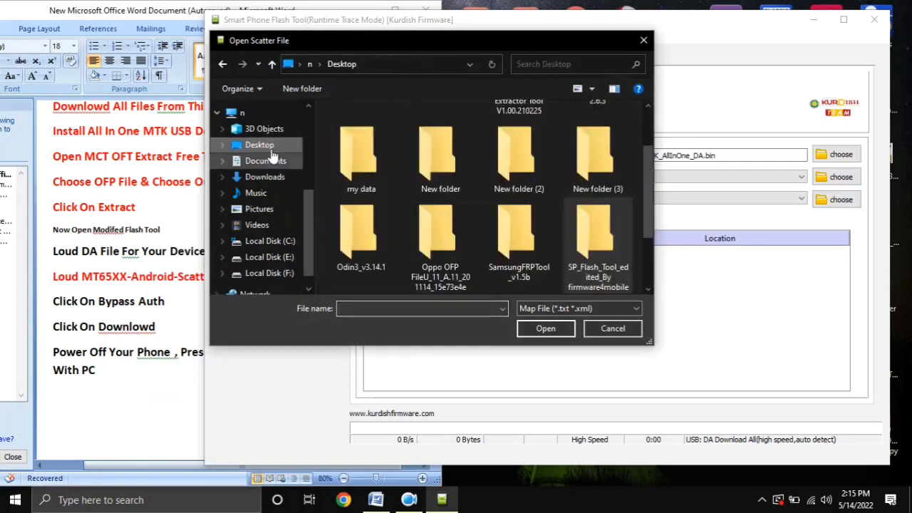
left_click_drag(644, 165, 645, 189)
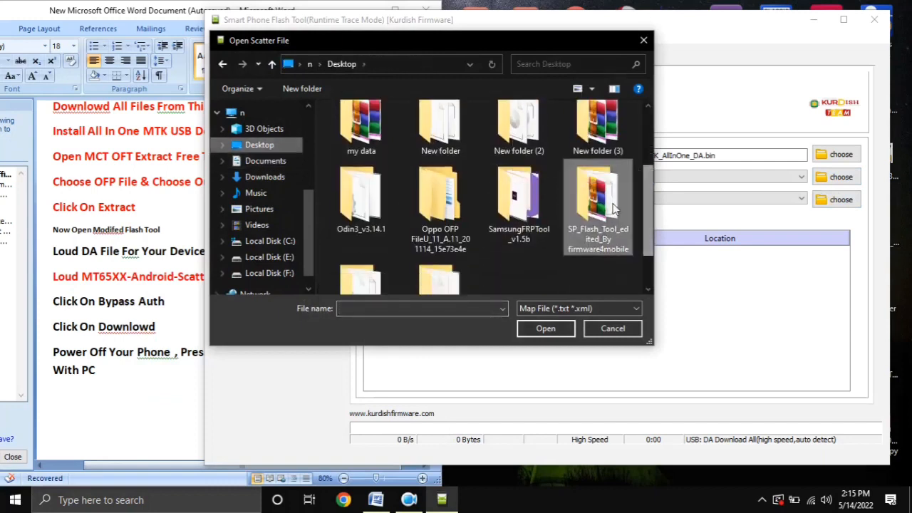
double_click(458, 228)
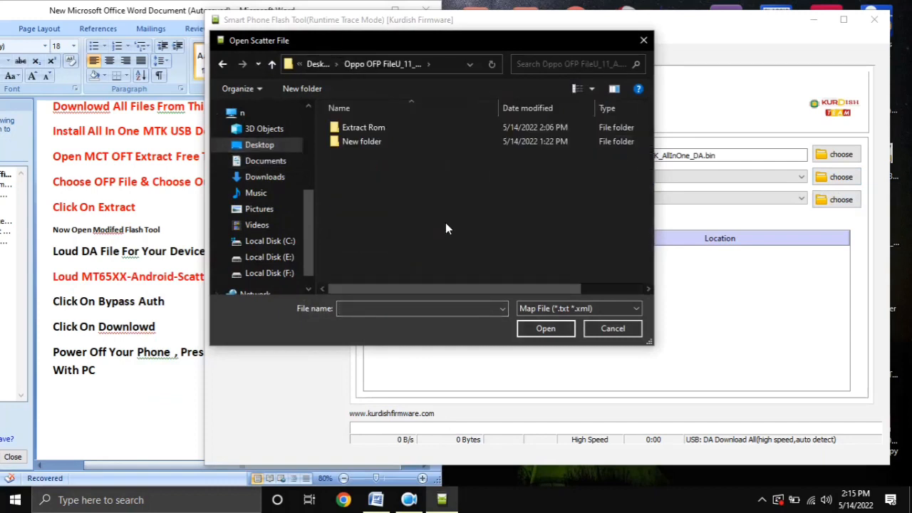
right_click(371, 174)
mouse_move(531, 183)
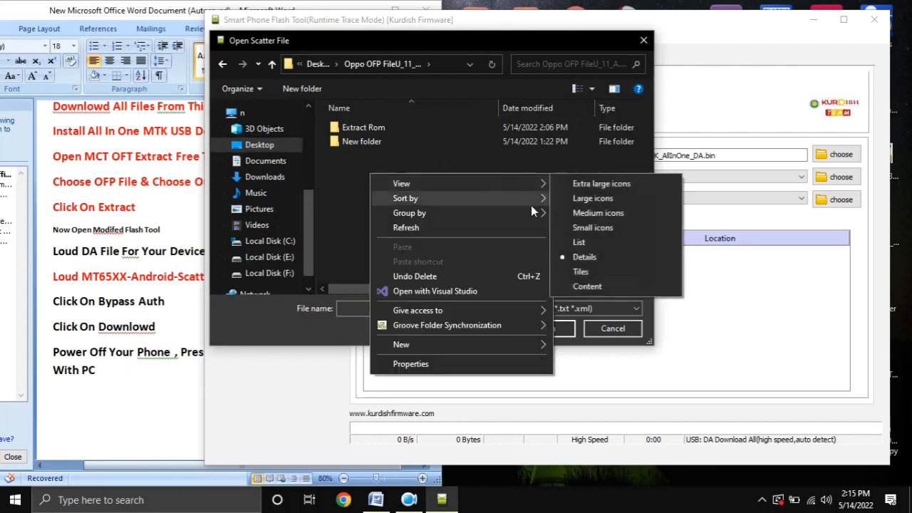
left_click(576, 196)
left_click(342, 178)
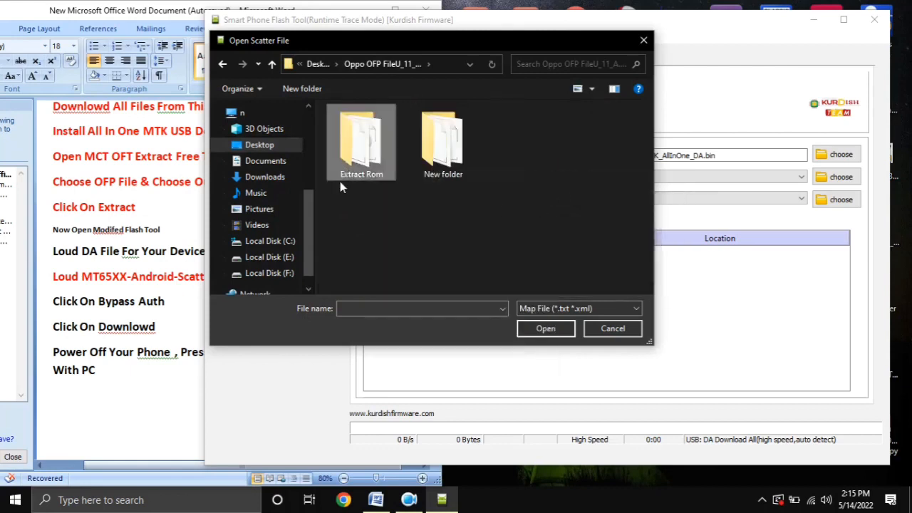
double_click(359, 156)
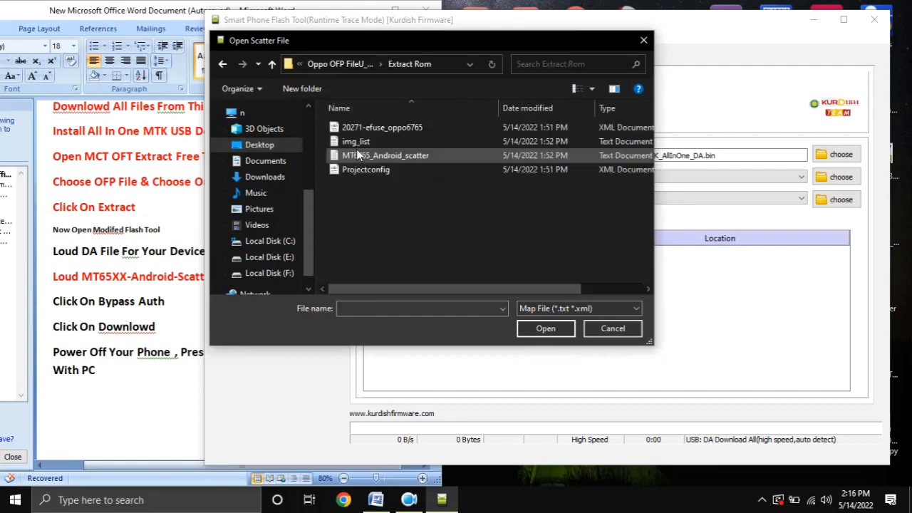
left_click(400, 160)
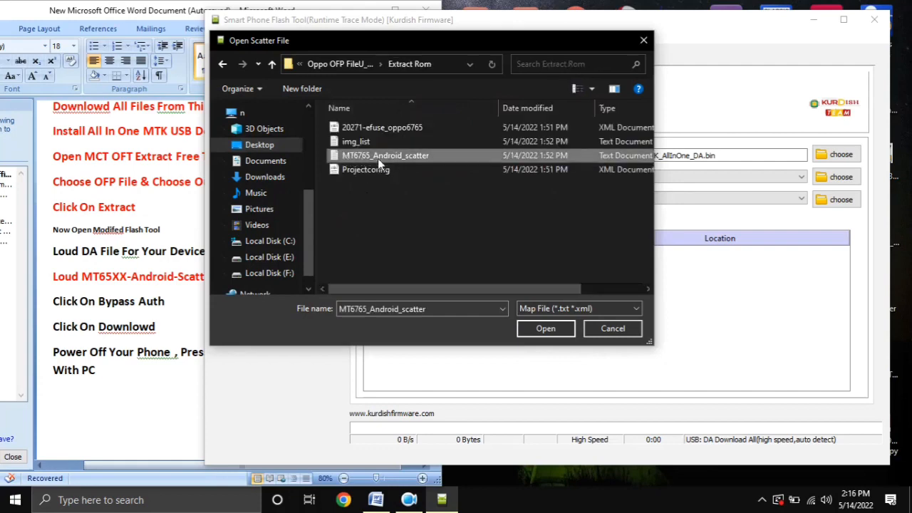
double_click(373, 158)
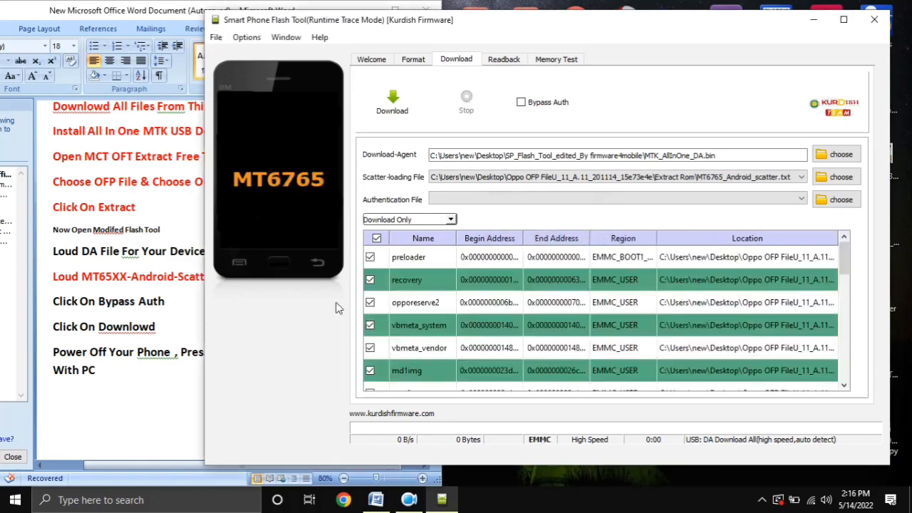
Step: Review the loaded partition list and the download mode options in the flash tool, and return to the Word instructions
scroll(449, 317, "down", 5)
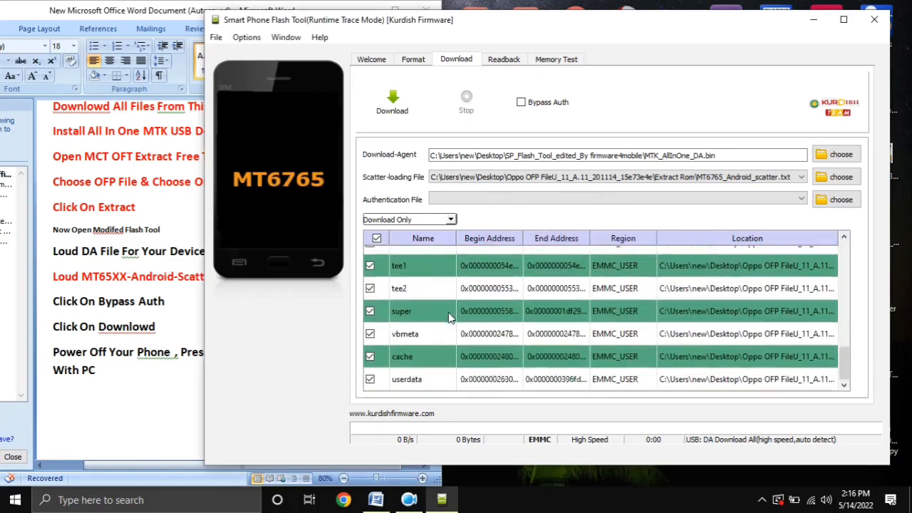
scroll(449, 317, "up", 5)
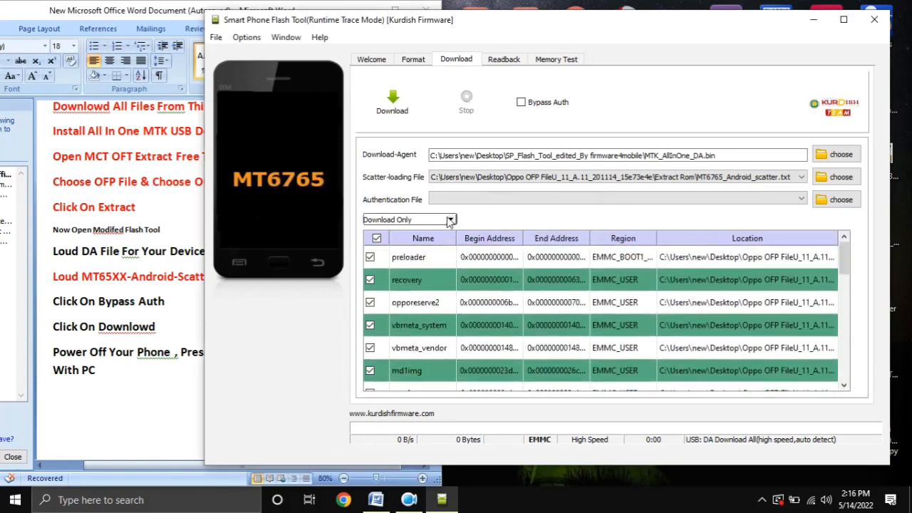
left_click(450, 221)
left_click(438, 243)
key("alt+Tab")
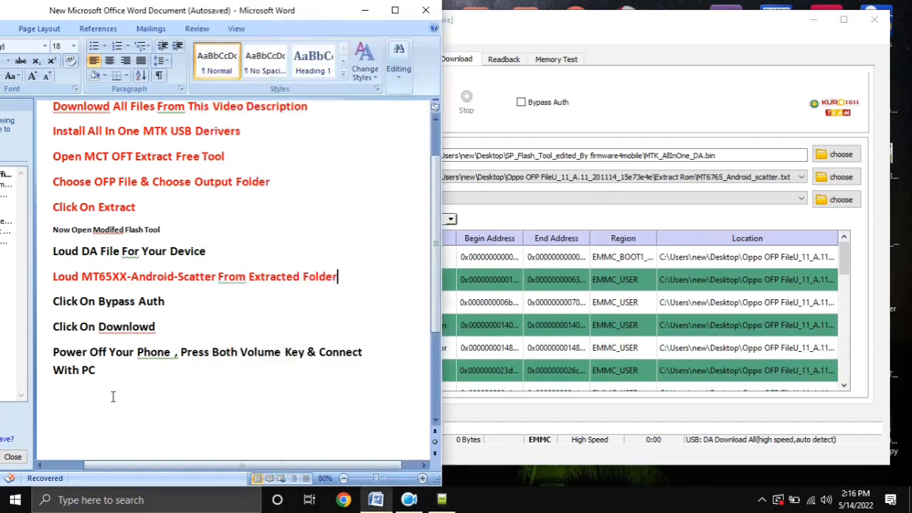
Step: Highlight the "Click On Bypass Auth" line in Word, enable Bypass Auth in the flash tool, and return to the instructions
left_click(38, 306)
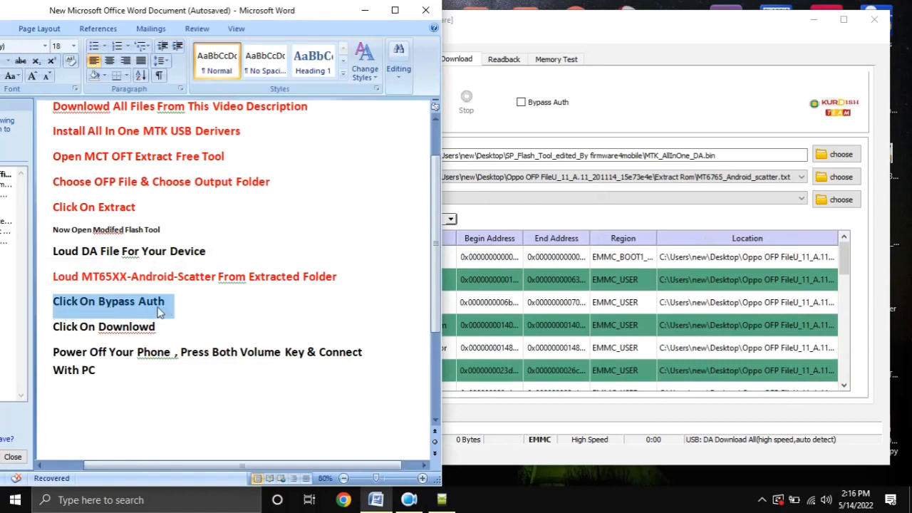
left_click(562, 132)
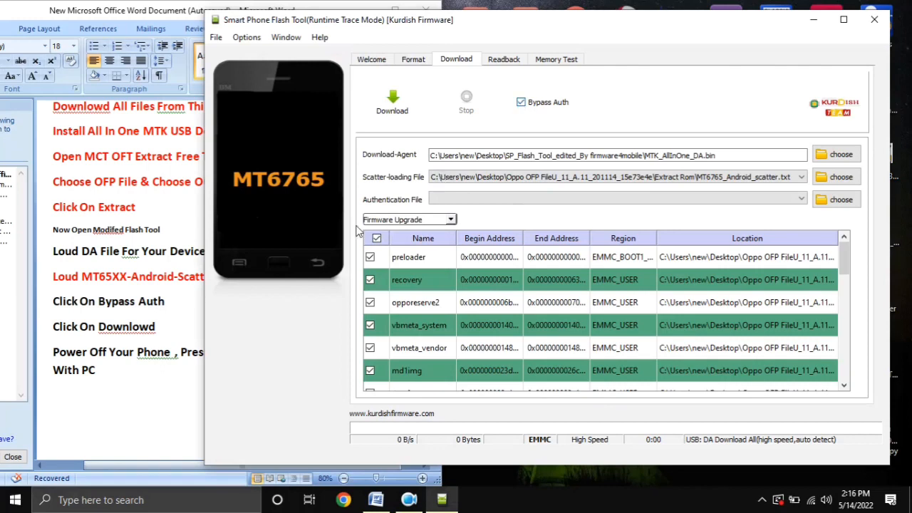
key("alt+Tab")
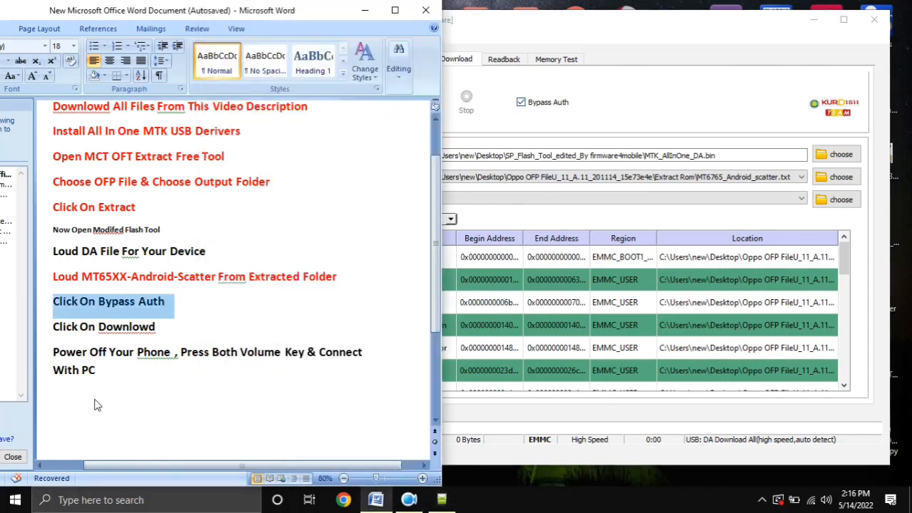
Step: Go through the Word instructions for starting the download and for powering off and connecting the phone, highlighting each line
left_click(41, 329)
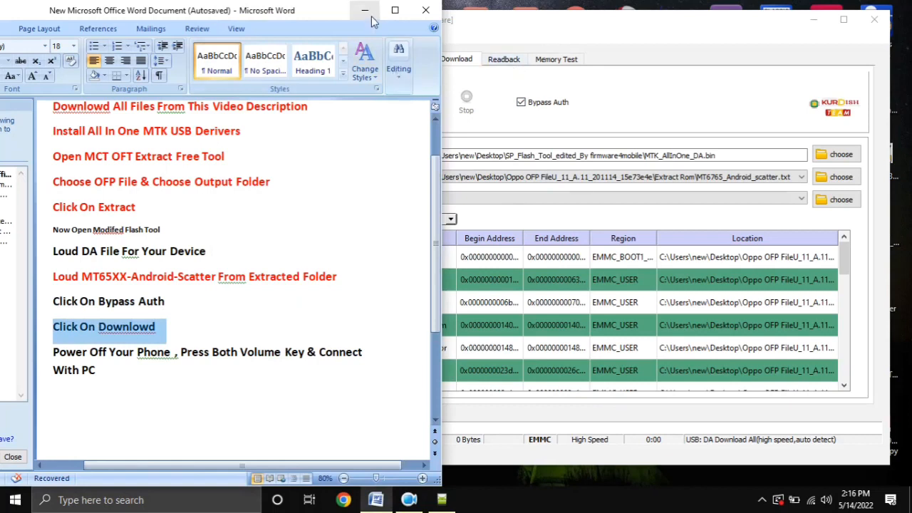
left_click_drag(303, 23, 288, 23)
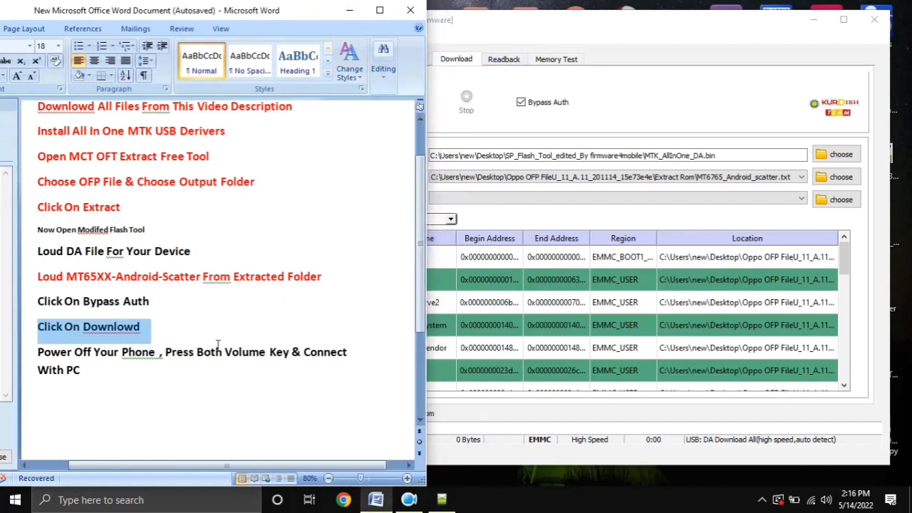
left_click(494, 127)
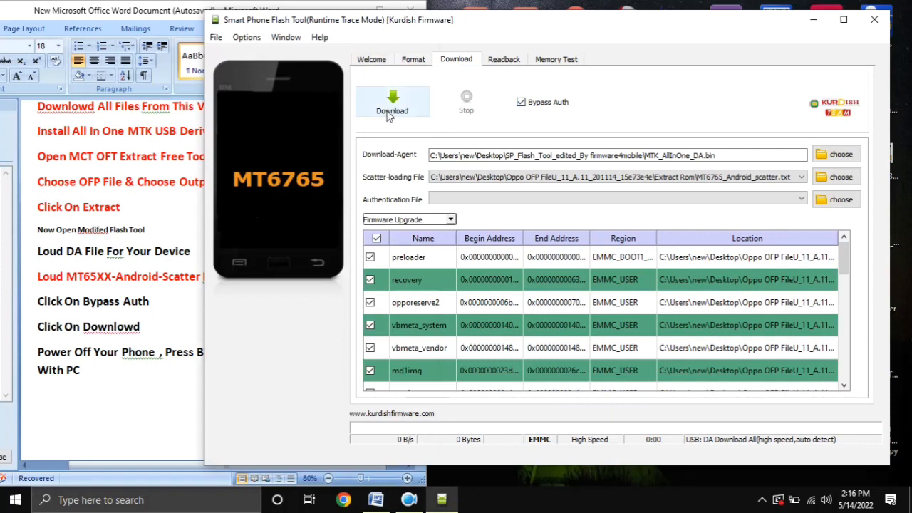
key("alt+Tab")
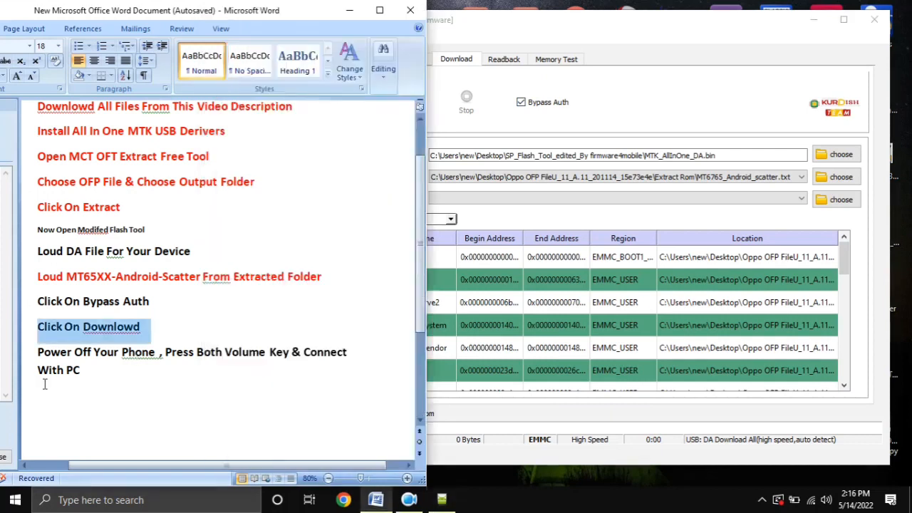
triple_click(34, 356)
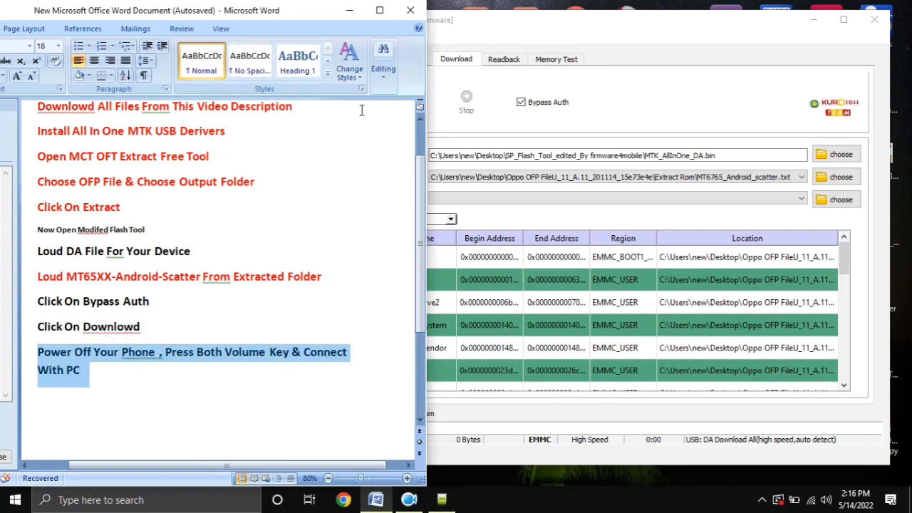
Step: Minimize Word, open Device Manager from the computer's system properties, and place it as a narrow window beside the flash tool
left_click(349, 10)
right_click(29, 100)
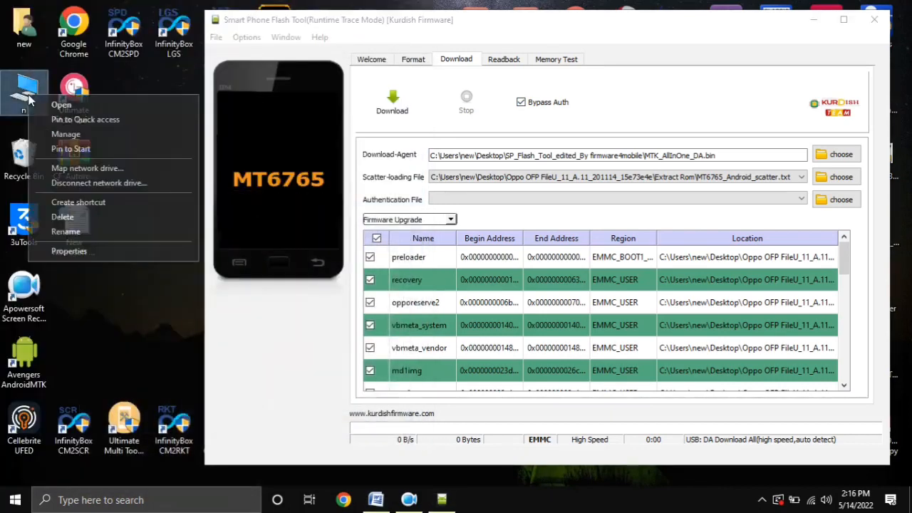
left_click(107, 276)
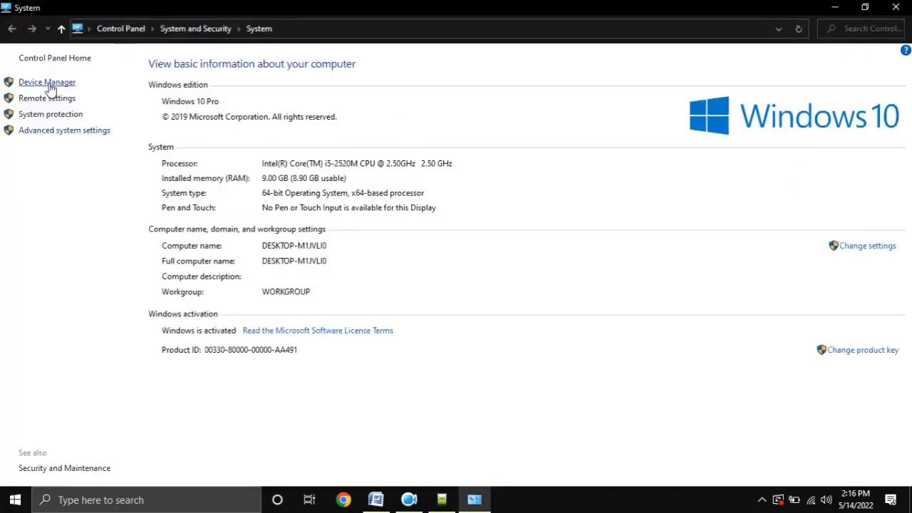
left_click(48, 83)
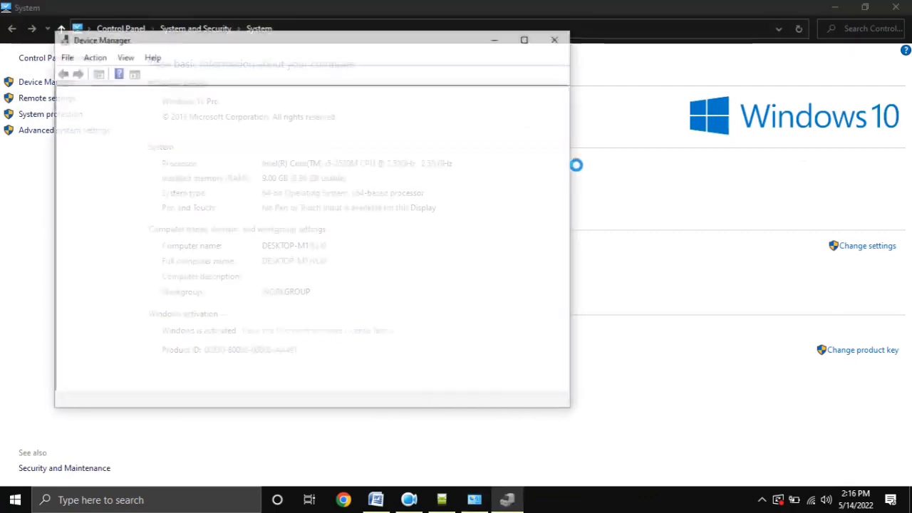
left_click(895, 7)
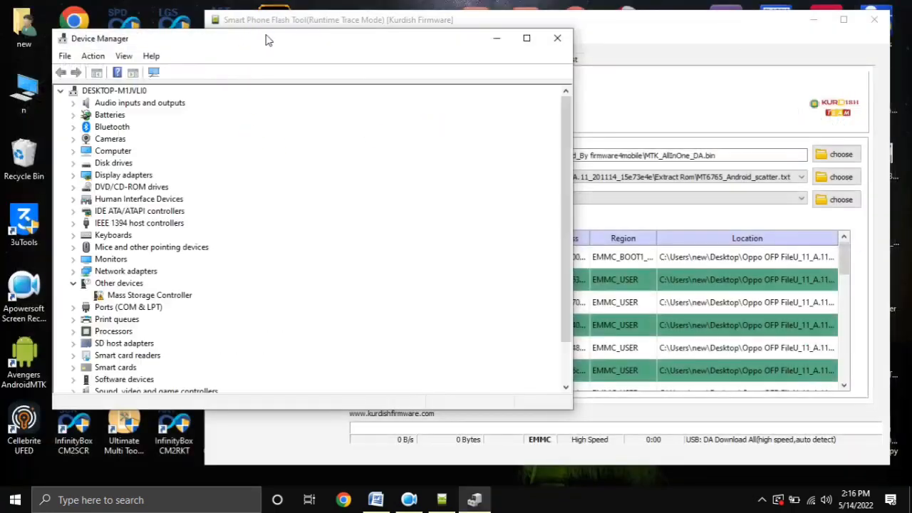
left_click_drag(268, 31, 241, 21)
left_click_drag(535, 91, 241, 91)
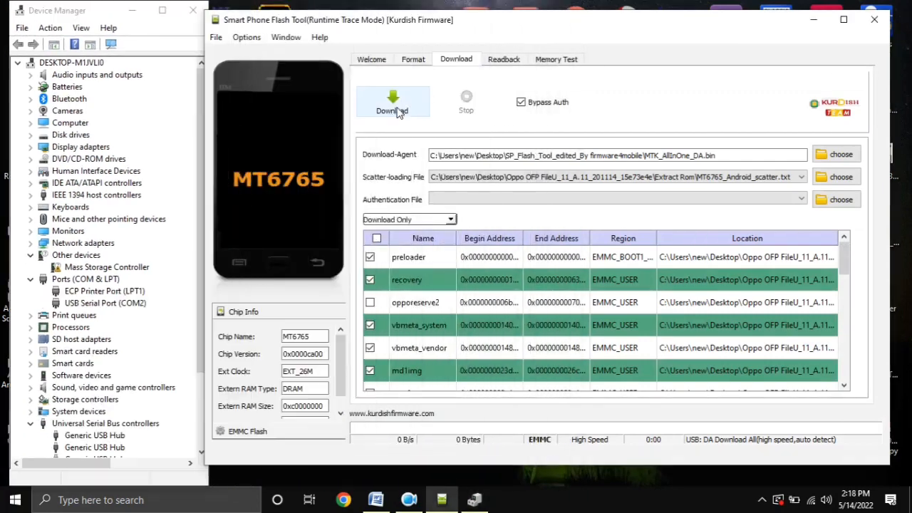
Step: Flash the loaded firmware to the phone in Download Only mode, and close the completion dialog and the flash tool
left_click(394, 107)
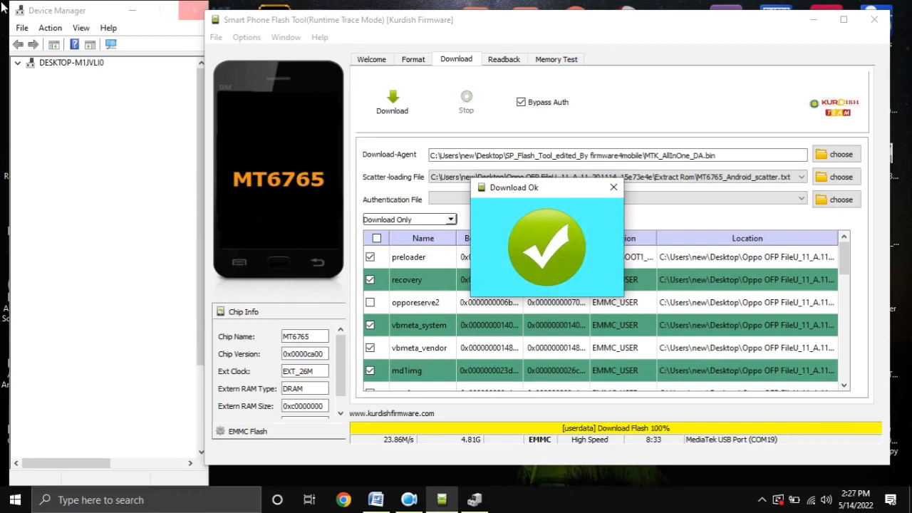
left_click(613, 188)
left_click(875, 20)
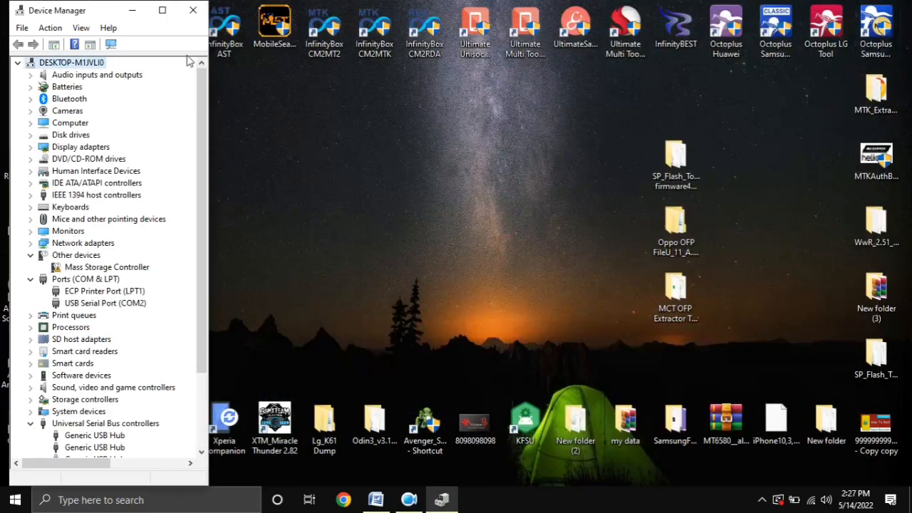